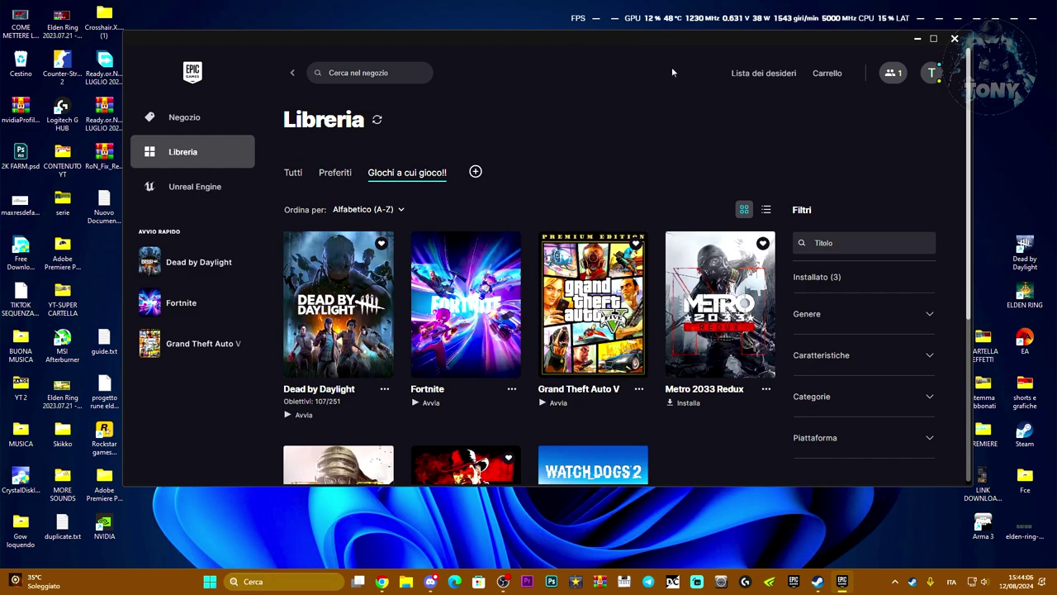
# Quit the Epic Games Launcher completely so it no longer runs in the background.
pyautogui.click(896, 584)
pyautogui.rightClick(916, 526)
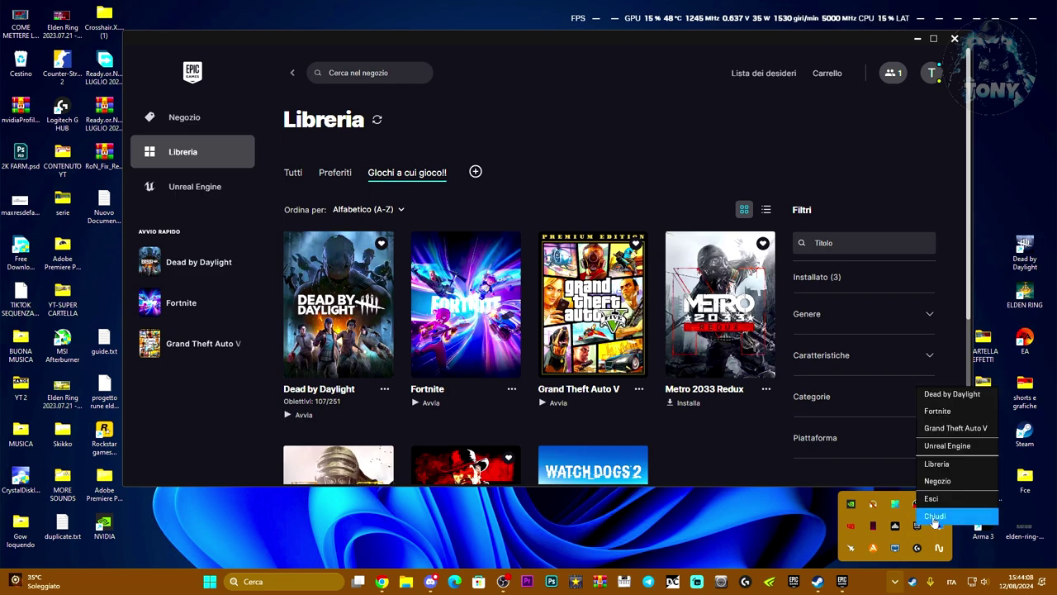
pyautogui.click(935, 520)
# Open the Run dialog (Esegui) and use %appdata% to open the Roaming folder.
pyautogui.click(278, 581)
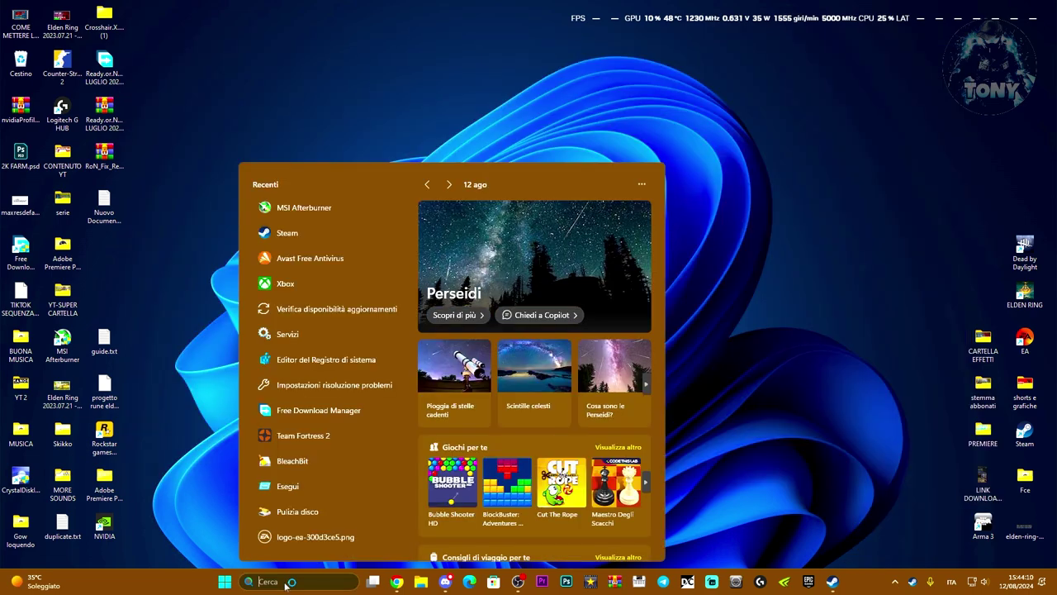
pyautogui.write('esegui')
pyautogui.click(292, 245)
pyautogui.moveTo(131, 453); pyautogui.dragTo(458, 330)
pyautogui.moveTo(394, 384); pyautogui.dragTo(367, 384)
pyautogui.write('%')
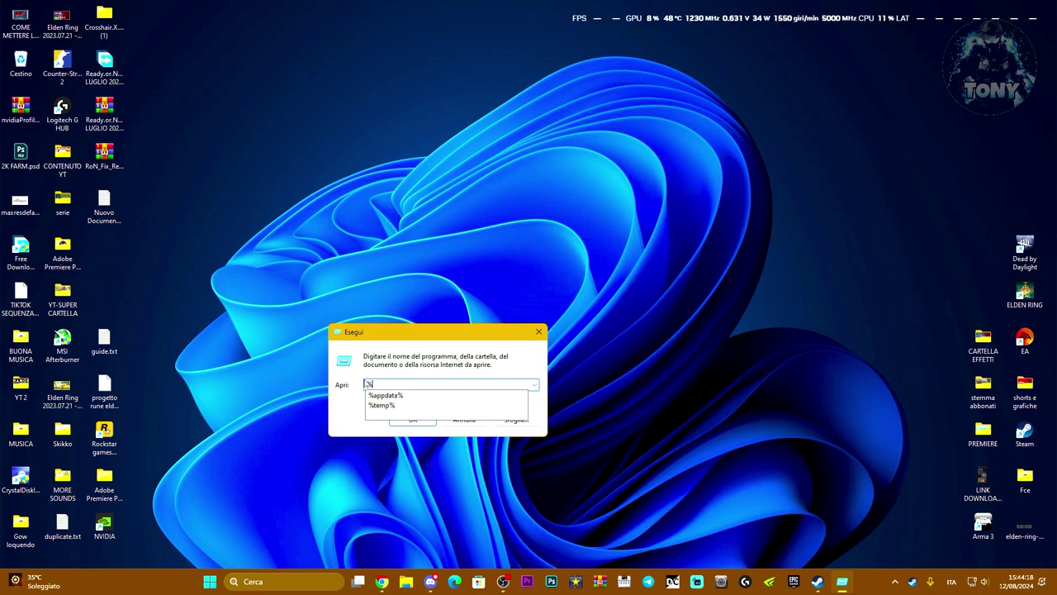
pyautogui.click(392, 396)
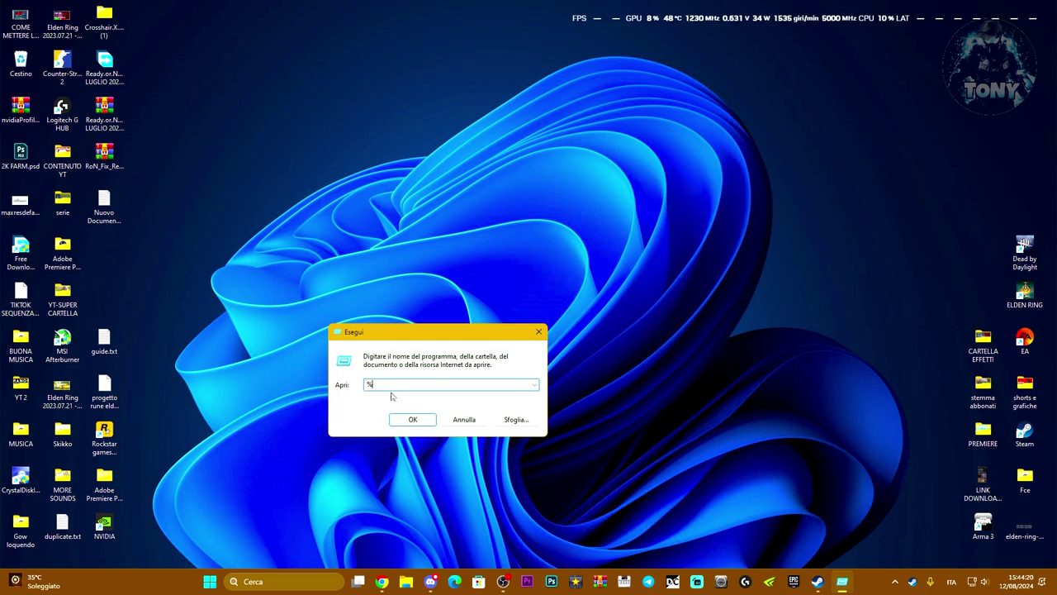
pyautogui.click(412, 419)
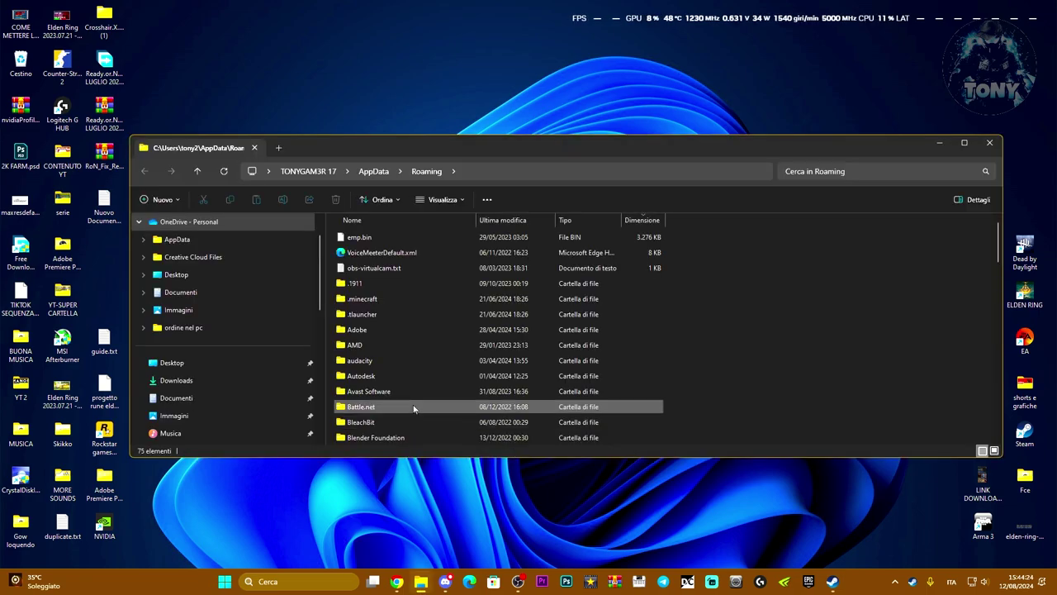
# Delete the FortniteGame folder from the Local folder inside AppData.
pyautogui.click(375, 171)
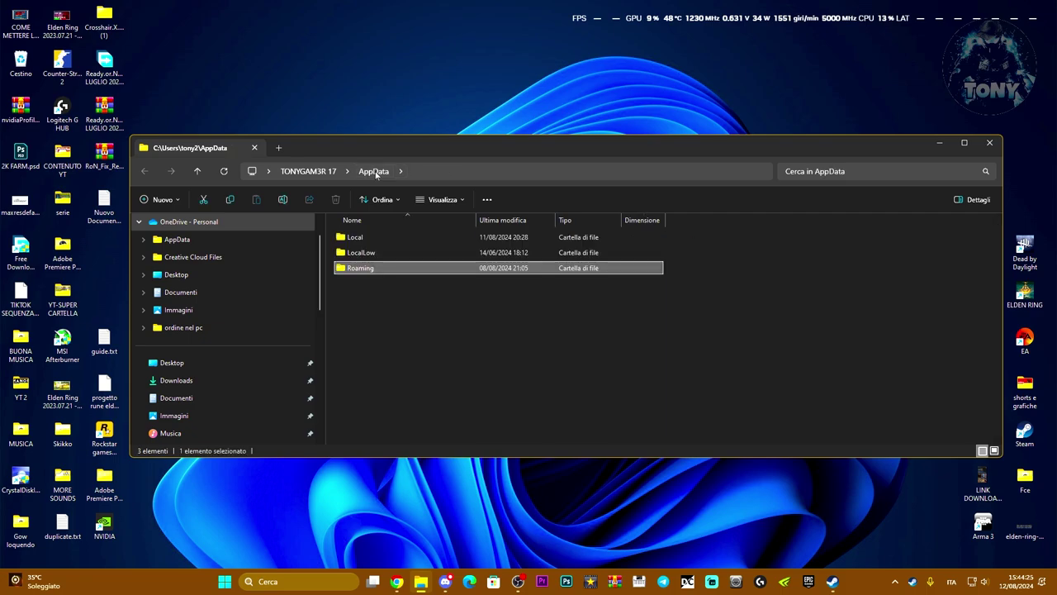
pyautogui.doubleClick(381, 237)
pyautogui.scroll(-10, 479, 334)
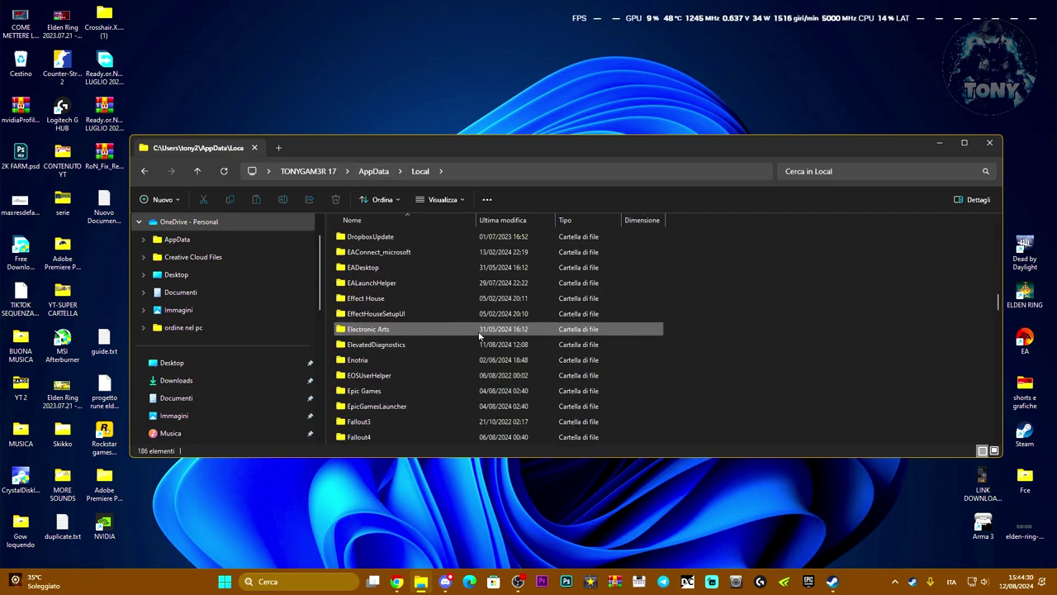
pyautogui.scroll(-3, 471, 330)
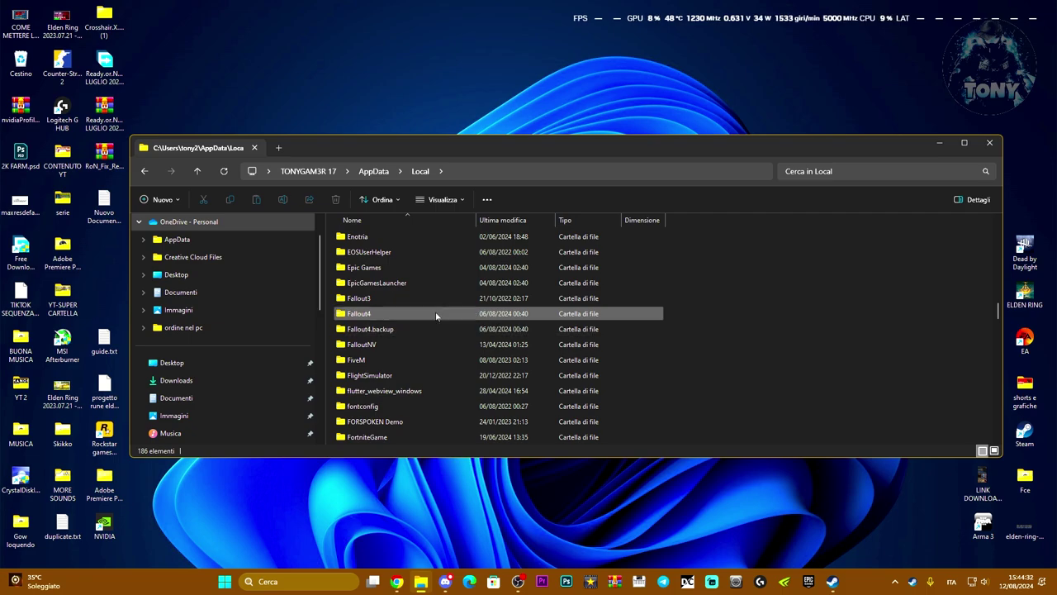
pyautogui.scroll(-1, 420, 353)
pyautogui.click(399, 376)
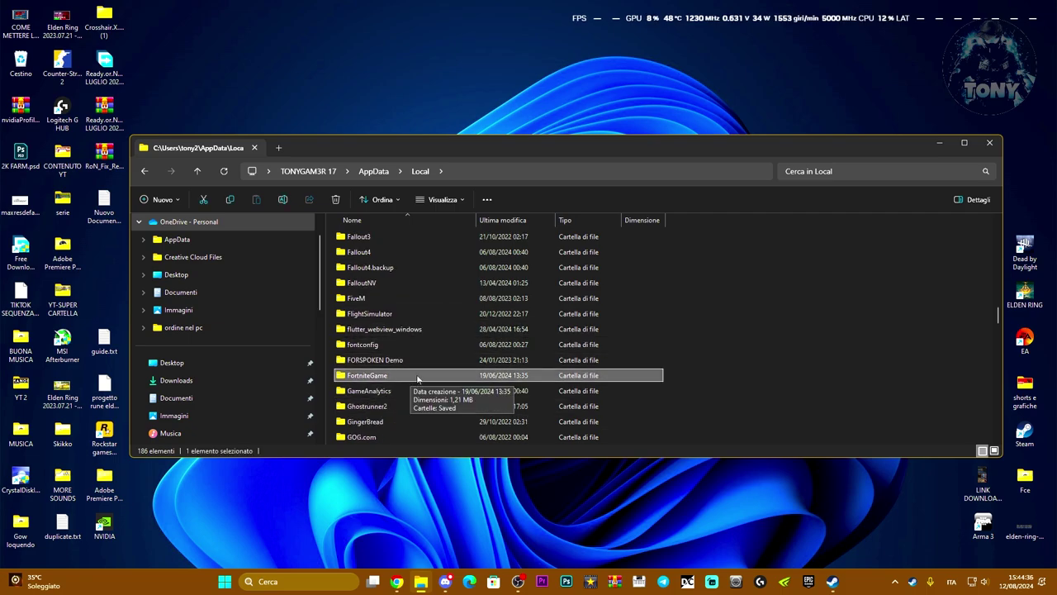
pyautogui.press('Delete')
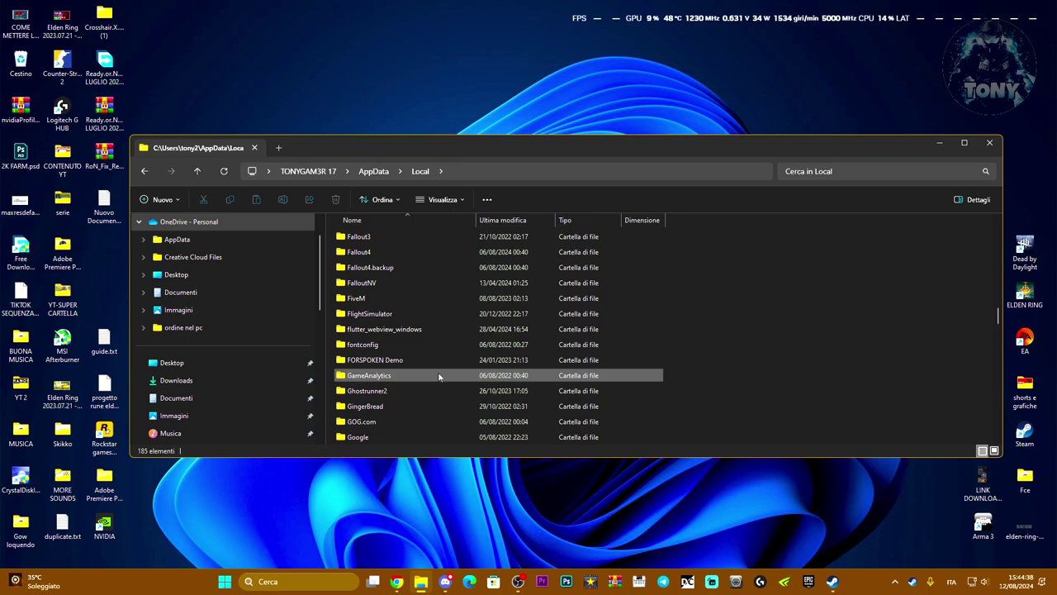
# Delete the EpicGamesLauncher and Epic Games folders from AppData's Local folder and close File Explorer.
pyautogui.scroll(5, 439, 377)
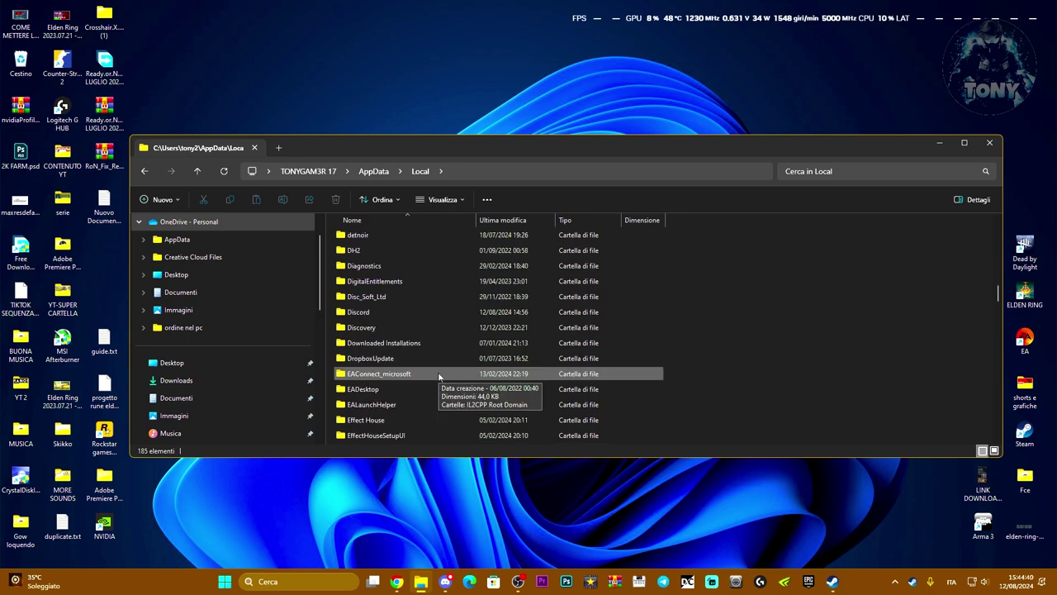
pyautogui.scroll(2, 438, 377)
pyautogui.moveTo(462, 153); pyautogui.dragTo(454, 148)
pyautogui.scroll(-1, 459, 324)
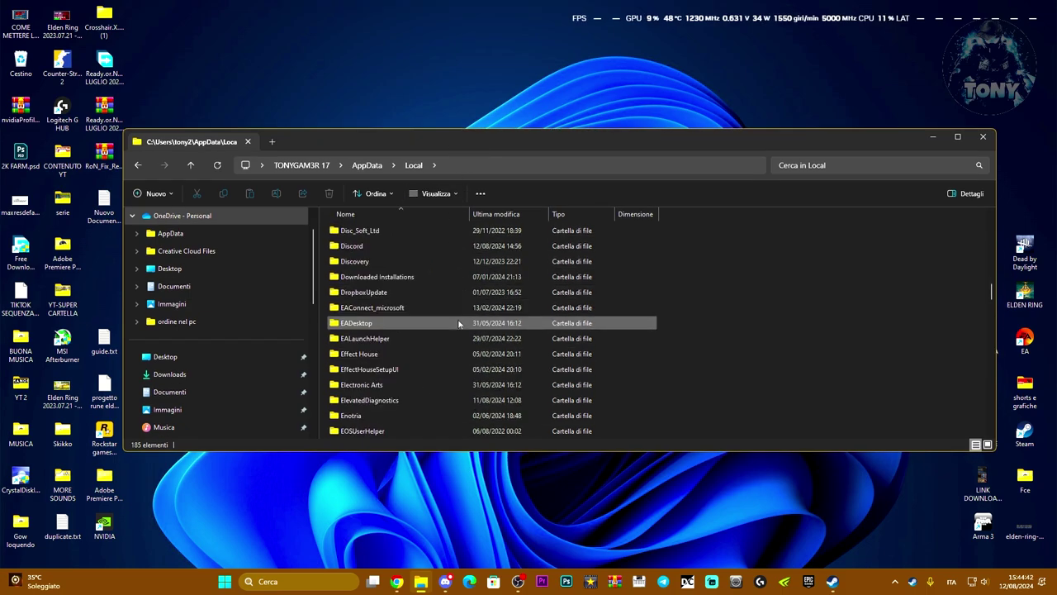
pyautogui.scroll(-1, 460, 324)
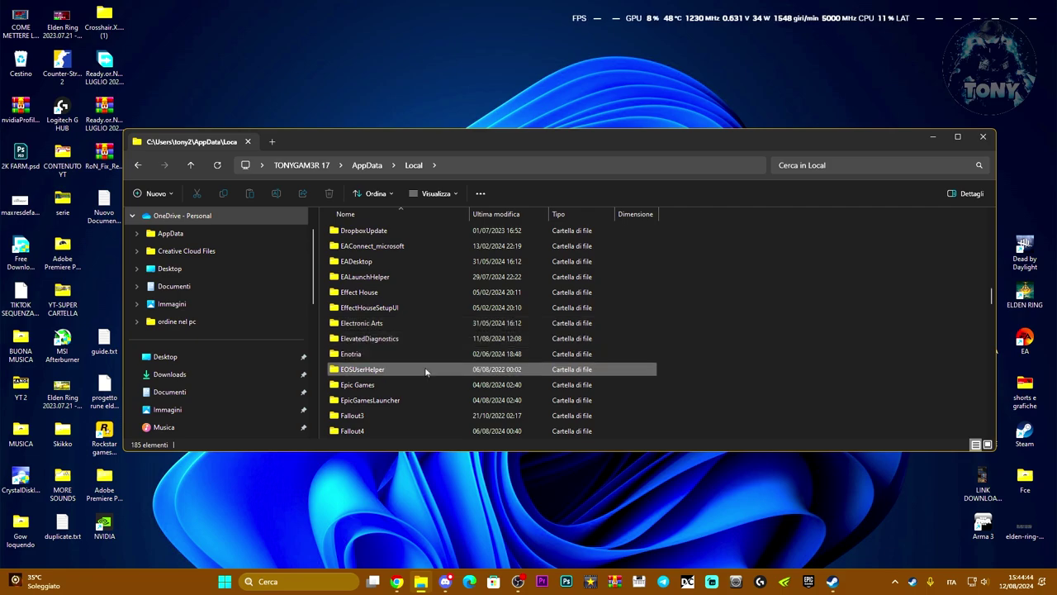
pyautogui.click(412, 400)
pyautogui.press('Delete')
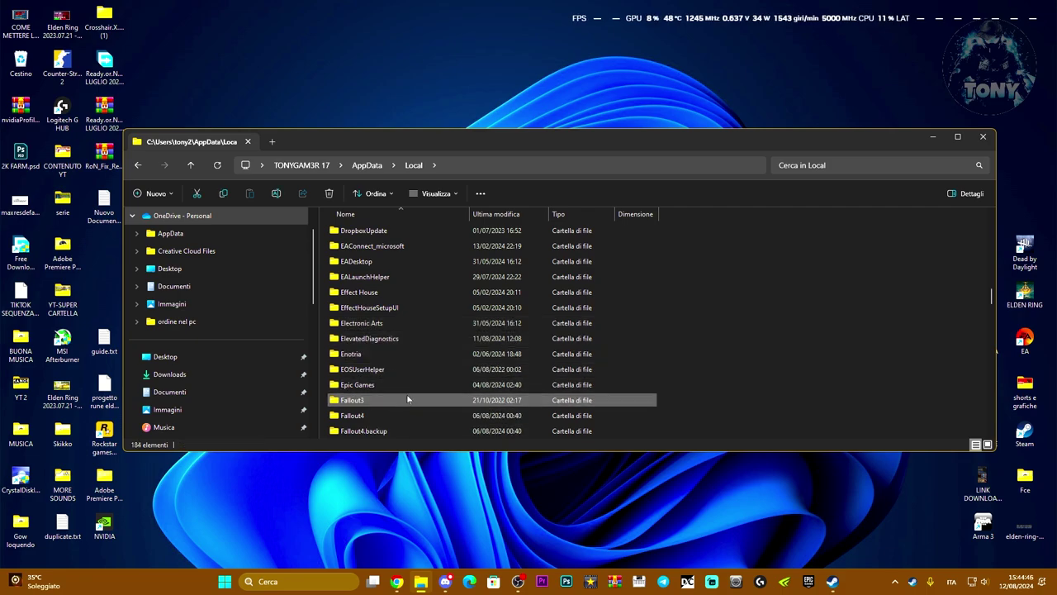
pyautogui.click(400, 386)
pyautogui.press('Delete')
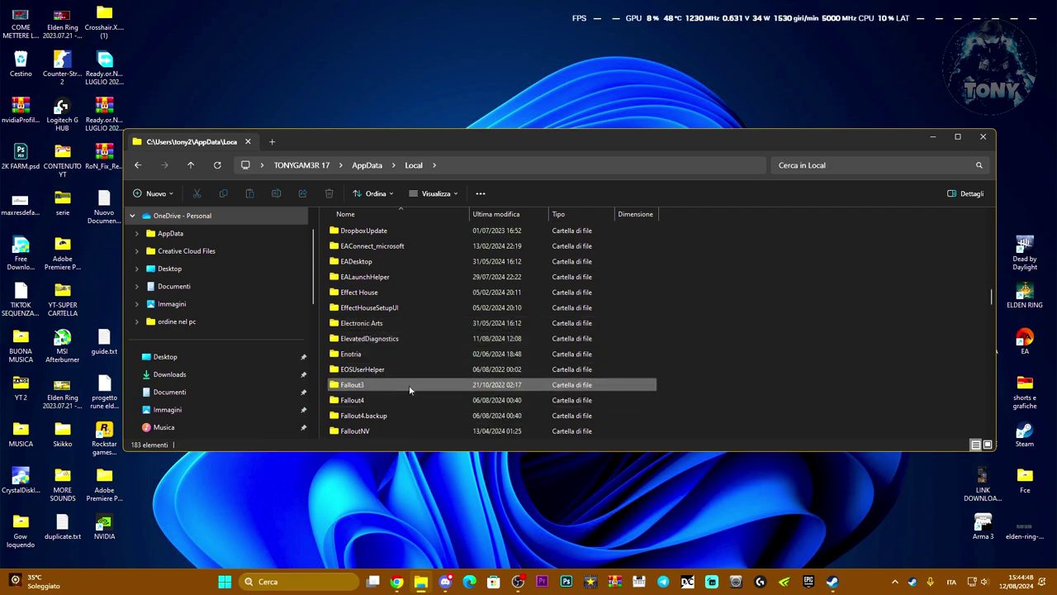
pyautogui.moveTo(481, 141); pyautogui.dragTo(489, 108)
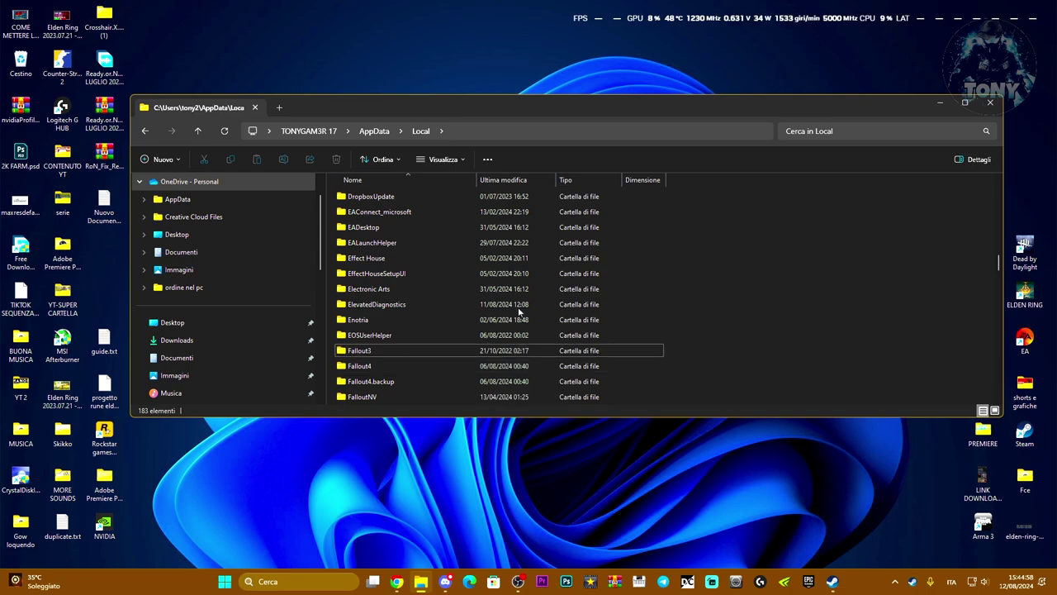
pyautogui.click(991, 104)
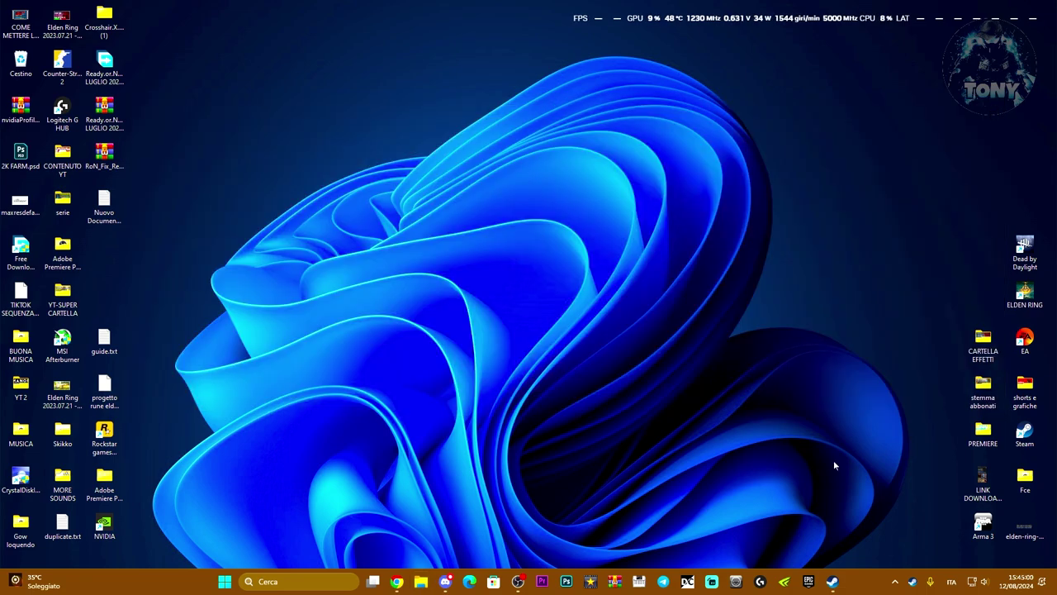
# Open the Windows Services console (Servizi) and locate the Easy Anti-Cheat (Epic Online Services) and EasyAntiCheat services.
pyautogui.click(313, 575)
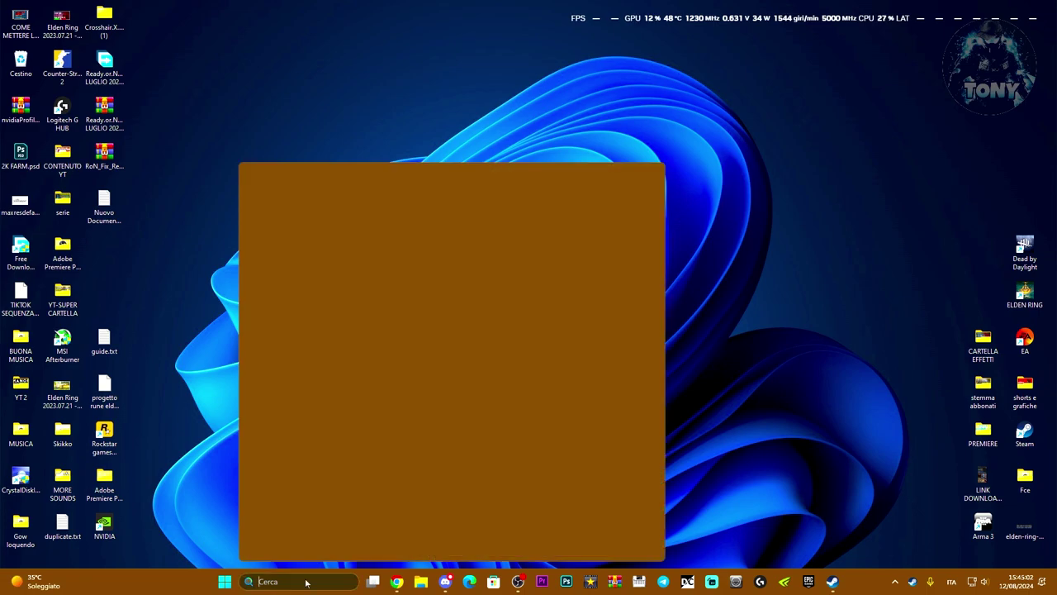
pyautogui.write('servizi')
pyautogui.click(324, 244)
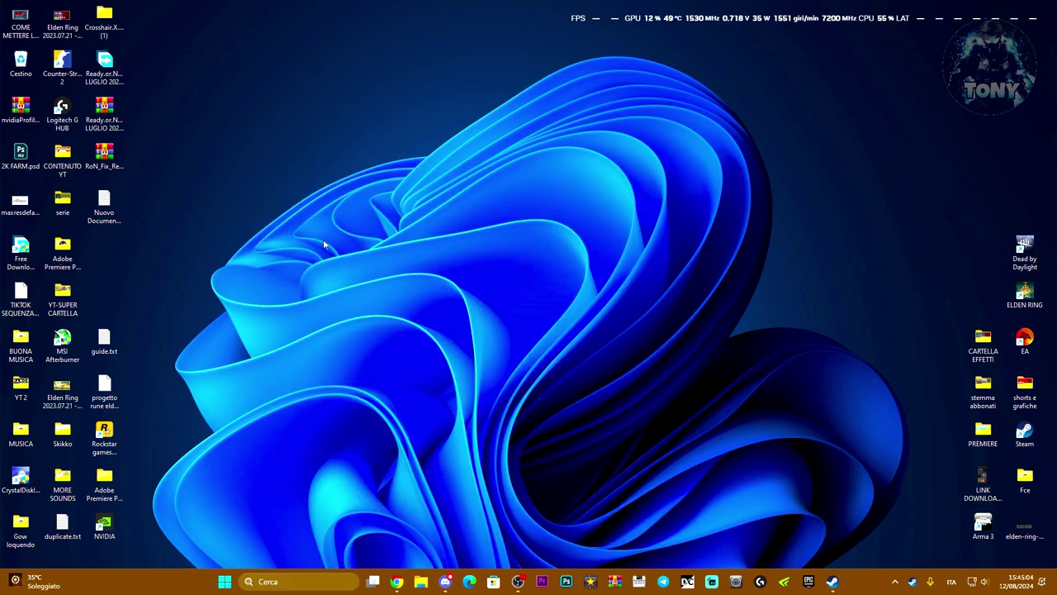
pyautogui.scroll(-15, 560, 266)
pyautogui.scroll(10, 559, 266)
pyautogui.scroll(-6, 559, 266)
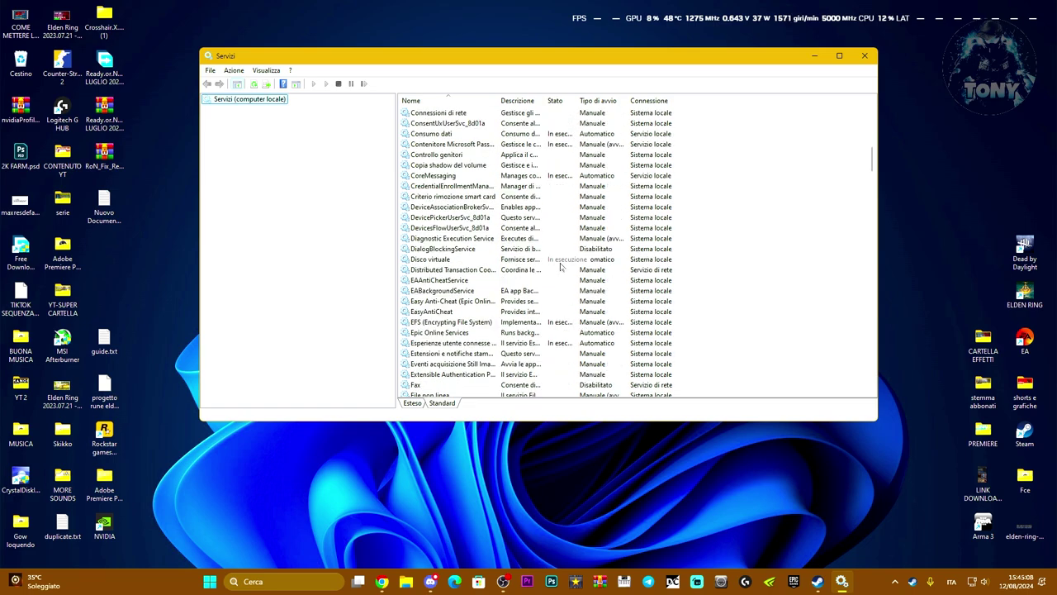
pyautogui.click(476, 218)
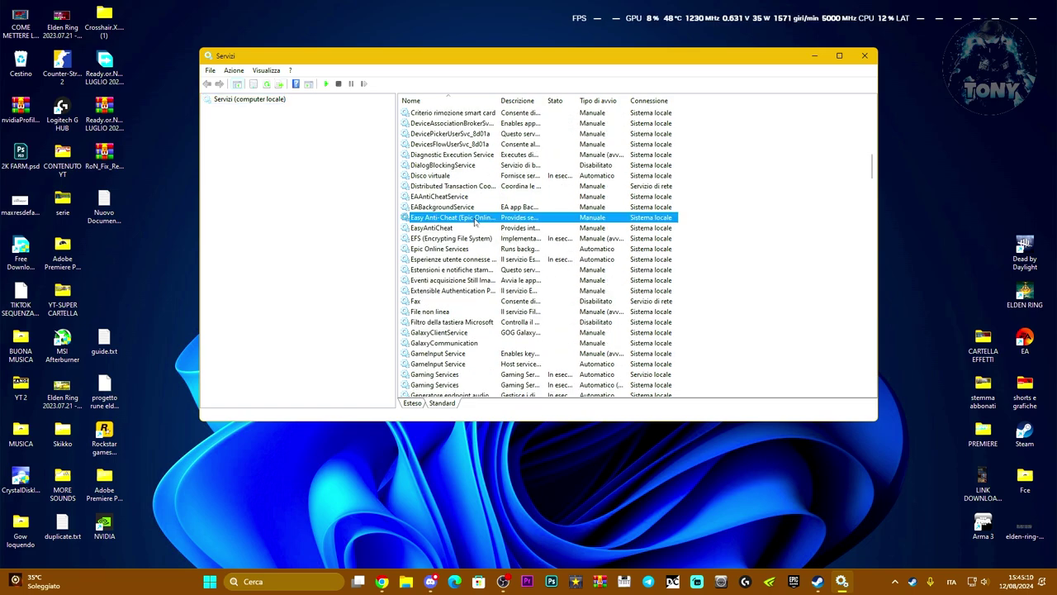
pyautogui.click(475, 229)
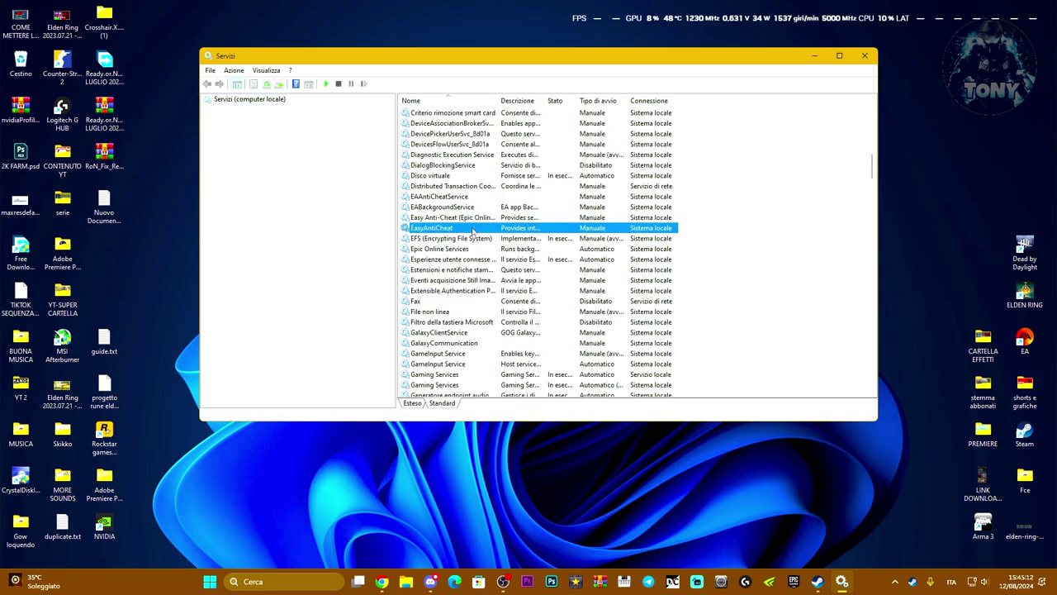
# Set the Easy Anti-Cheat (Epic Online Services) service's startup type to Automatico, trying to start the service before applying the change.
pyautogui.doubleClick(467, 219)
pyautogui.moveTo(541, 106); pyautogui.dragTo(745, 120)
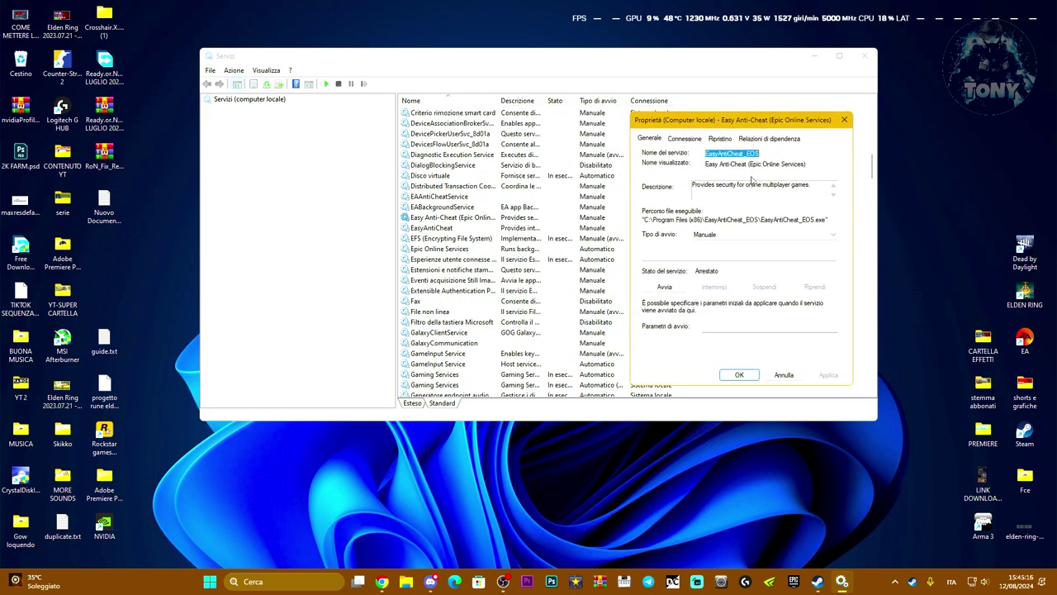
pyautogui.click(722, 234)
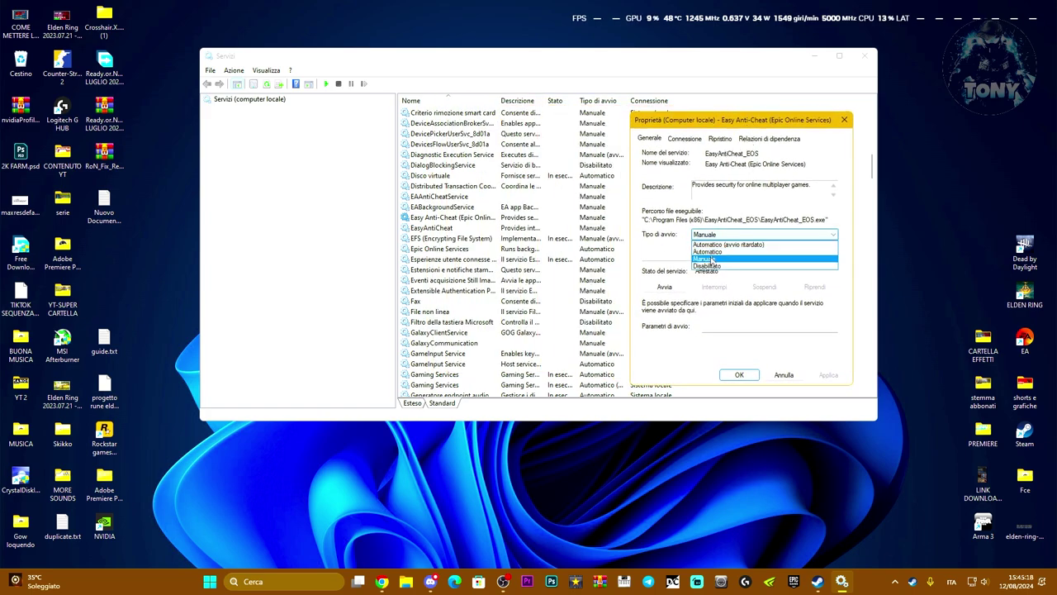
pyautogui.click(706, 251)
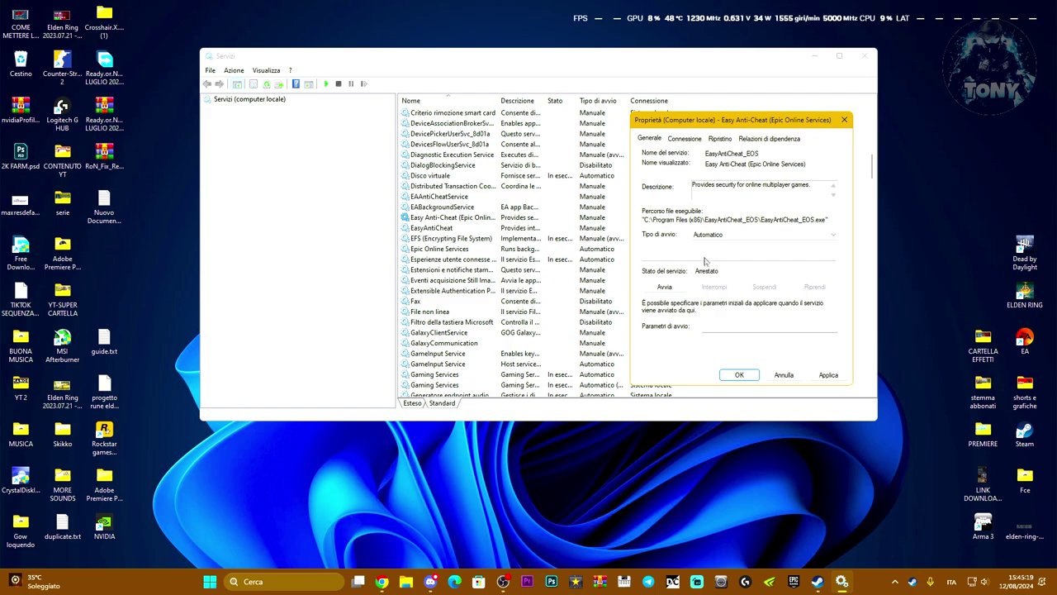
pyautogui.click(664, 287)
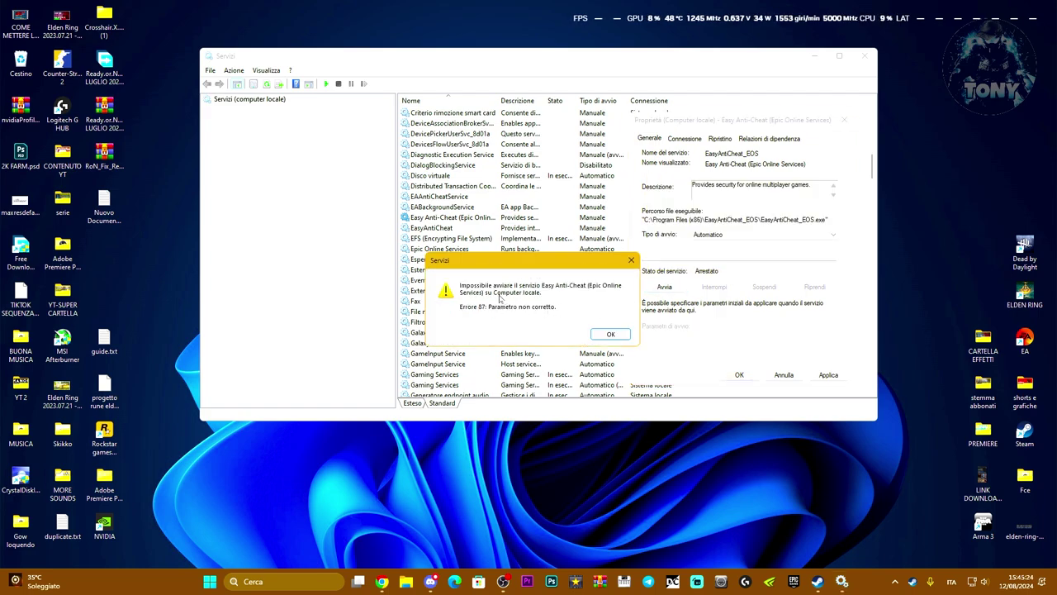
pyautogui.moveTo(561, 267); pyautogui.dragTo(489, 237)
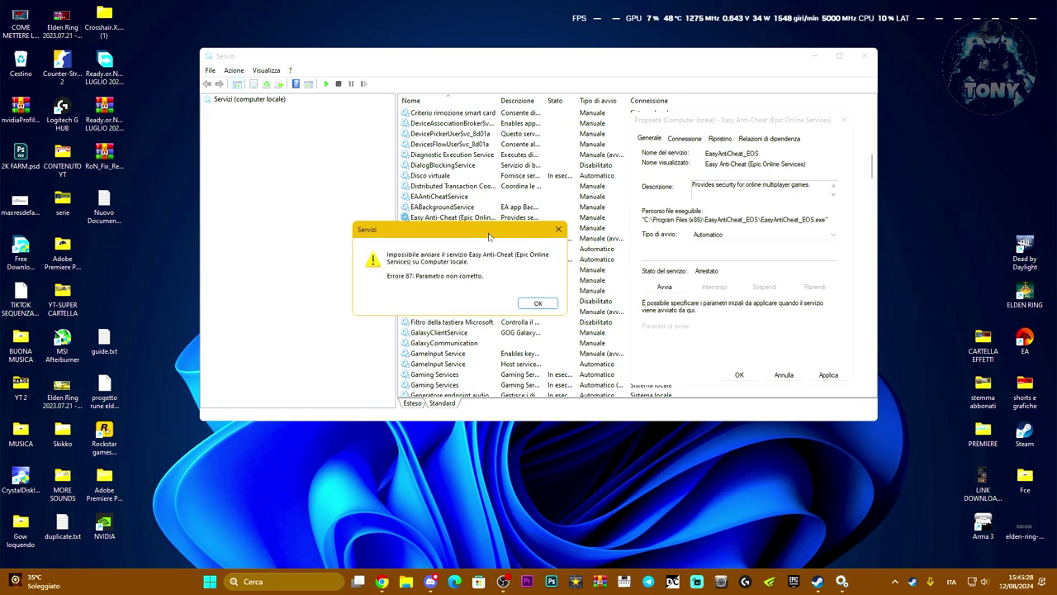
pyautogui.click(543, 302)
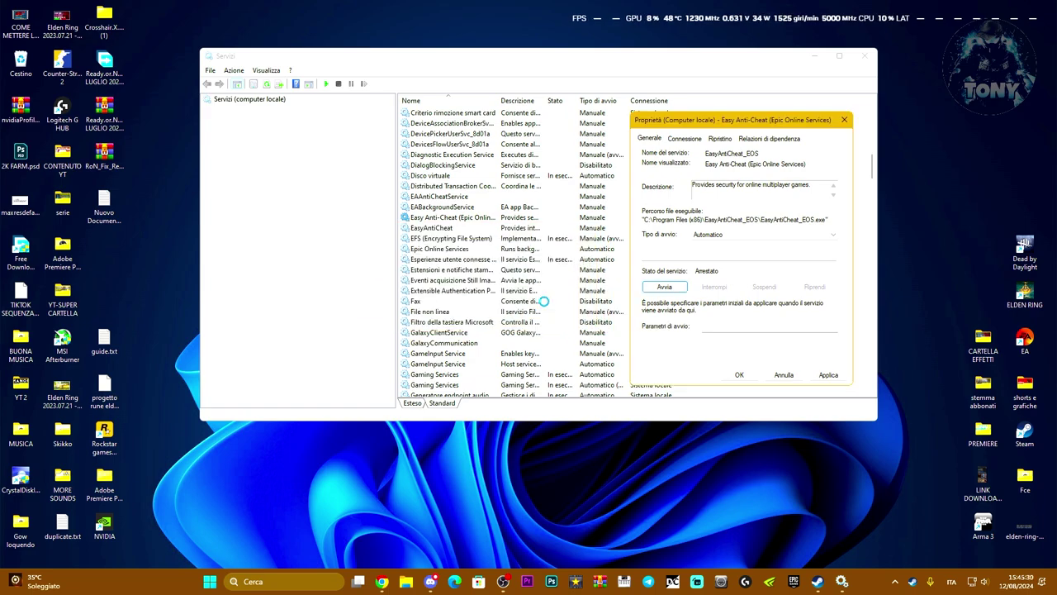
pyautogui.click(828, 375)
pyautogui.click(743, 376)
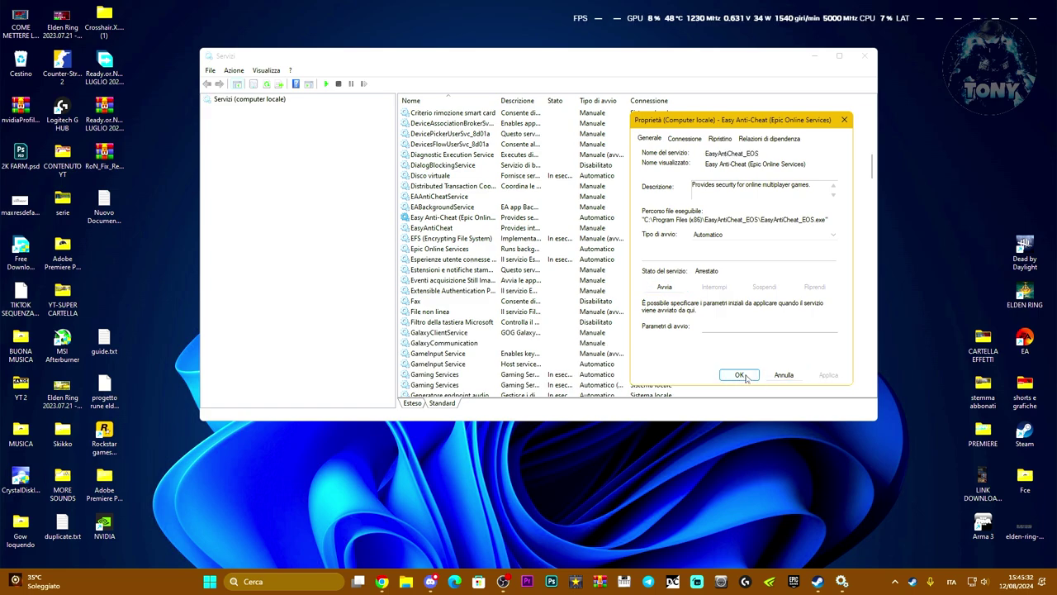
# Set the EasyAntiCheat service's startup type to Automatico, try to start it, apply the change and close the Services console.
pyautogui.doubleClick(462, 228)
pyautogui.click(712, 235)
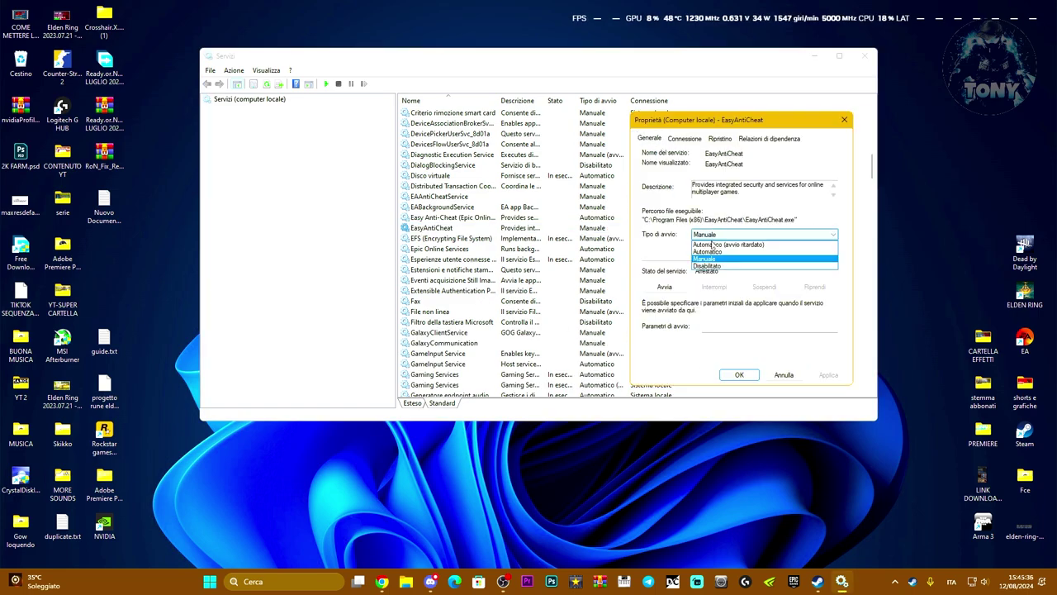
pyautogui.click(709, 251)
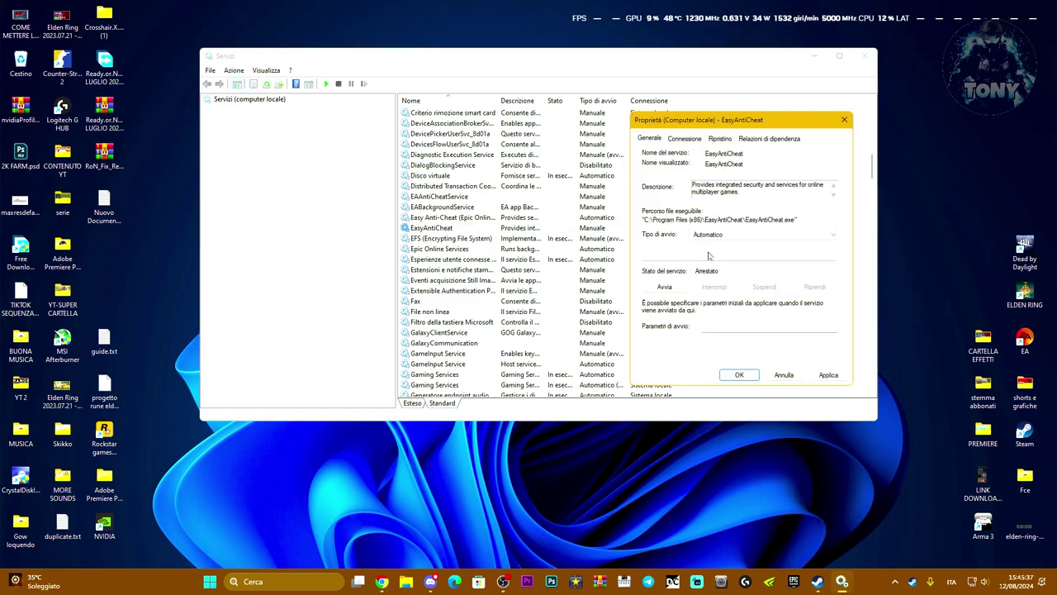
pyautogui.click(666, 287)
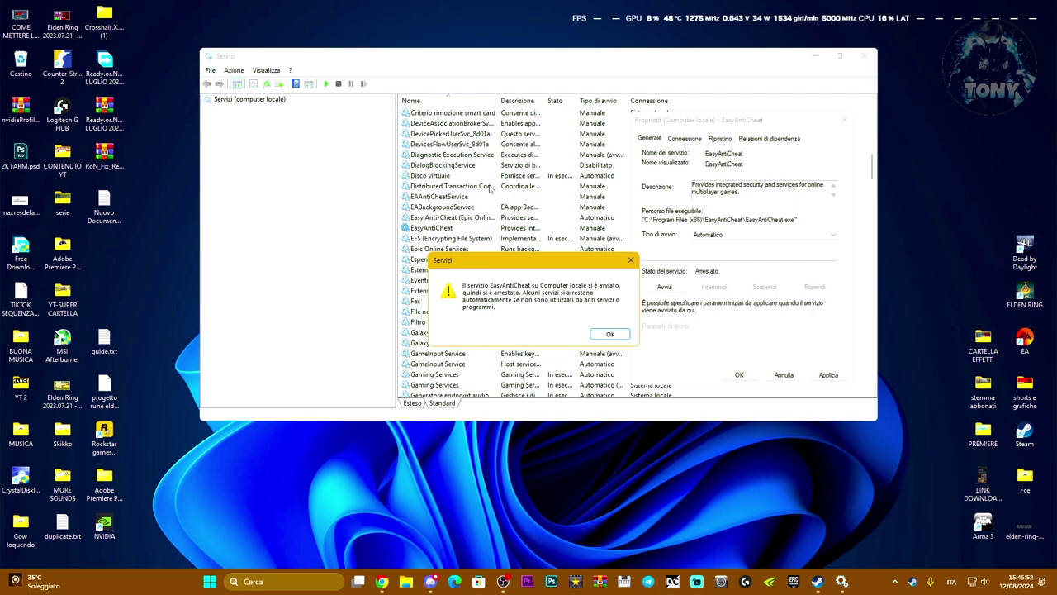
pyautogui.moveTo(545, 268); pyautogui.dragTo(285, 231)
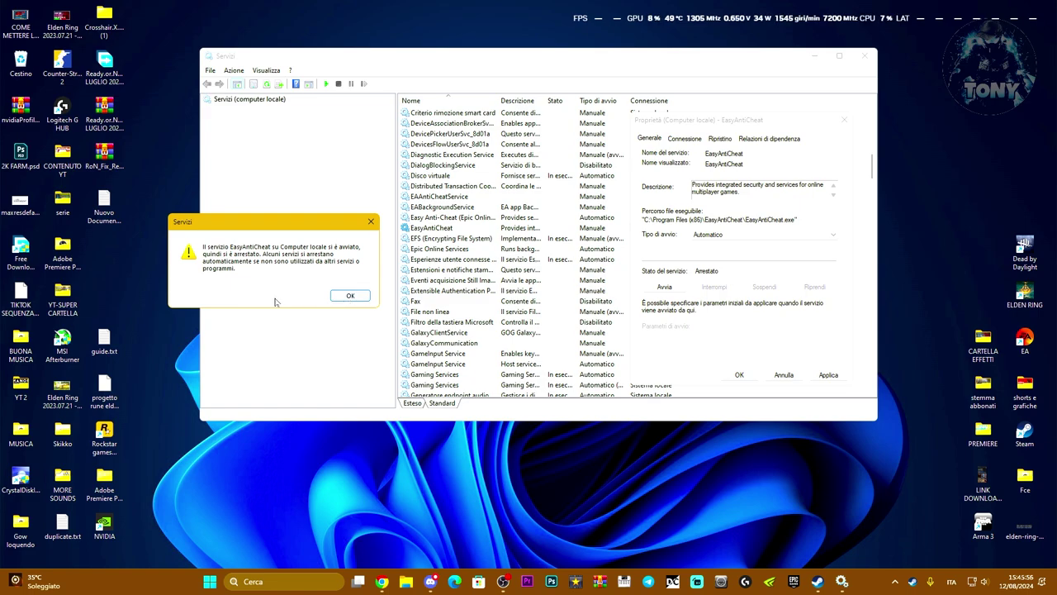
pyautogui.moveTo(303, 227); pyautogui.dragTo(285, 194)
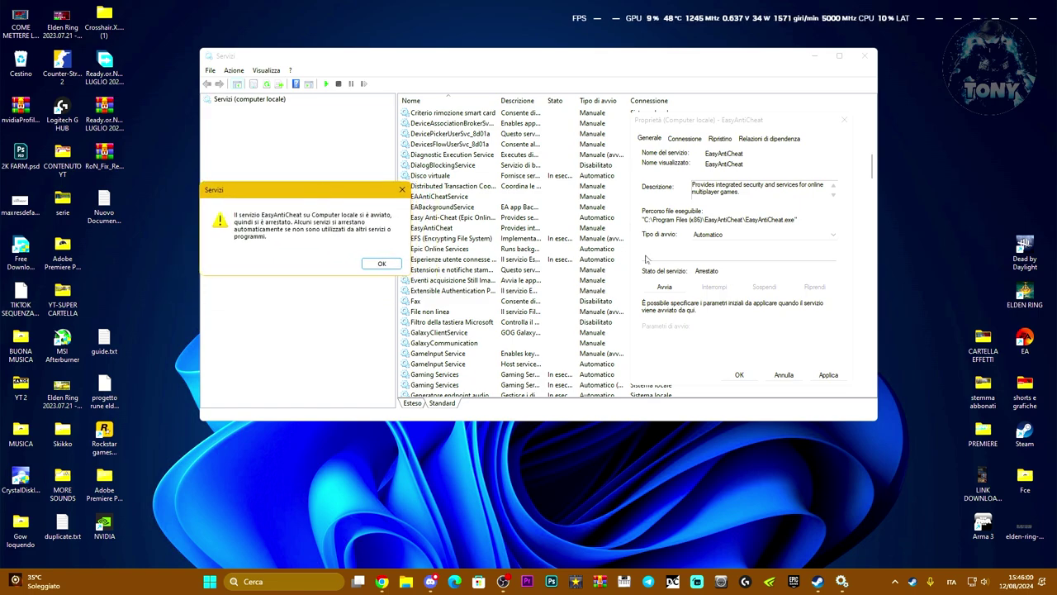
pyautogui.click(384, 266)
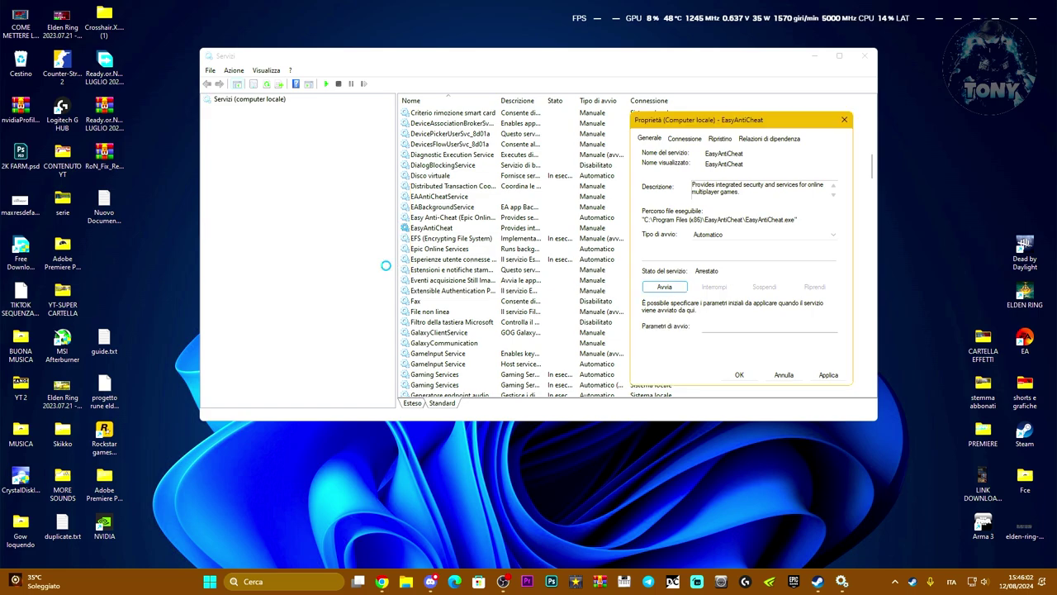
pyautogui.click(827, 375)
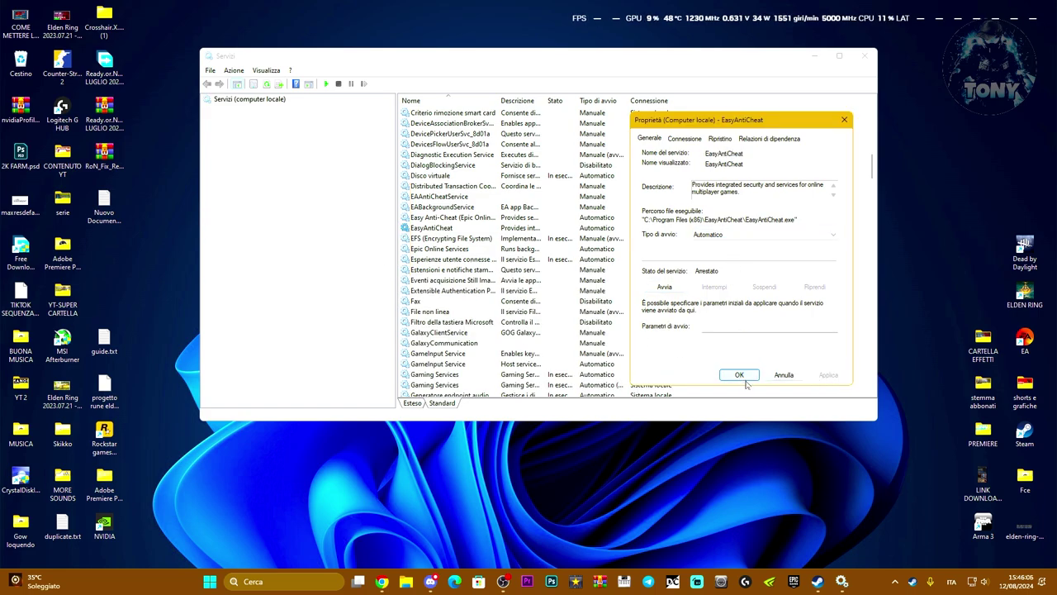
pyautogui.click(741, 375)
pyautogui.click(862, 56)
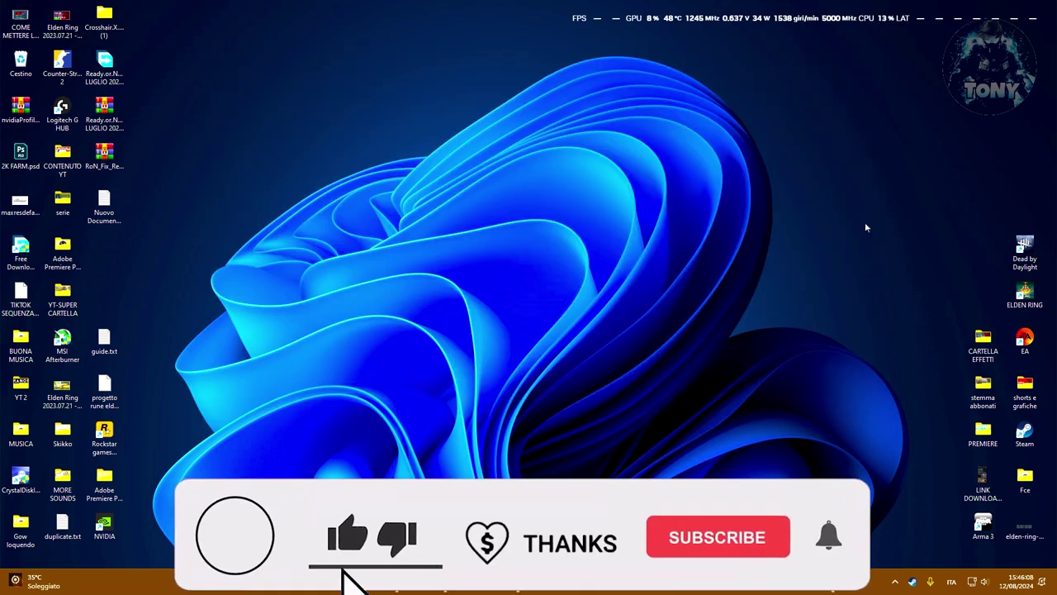
# In the Epic Games Launcher library, open Fortnite's management options from the "GIochi a cui gioco!!" collection and open its installation folder.
pyautogui.click(894, 581)
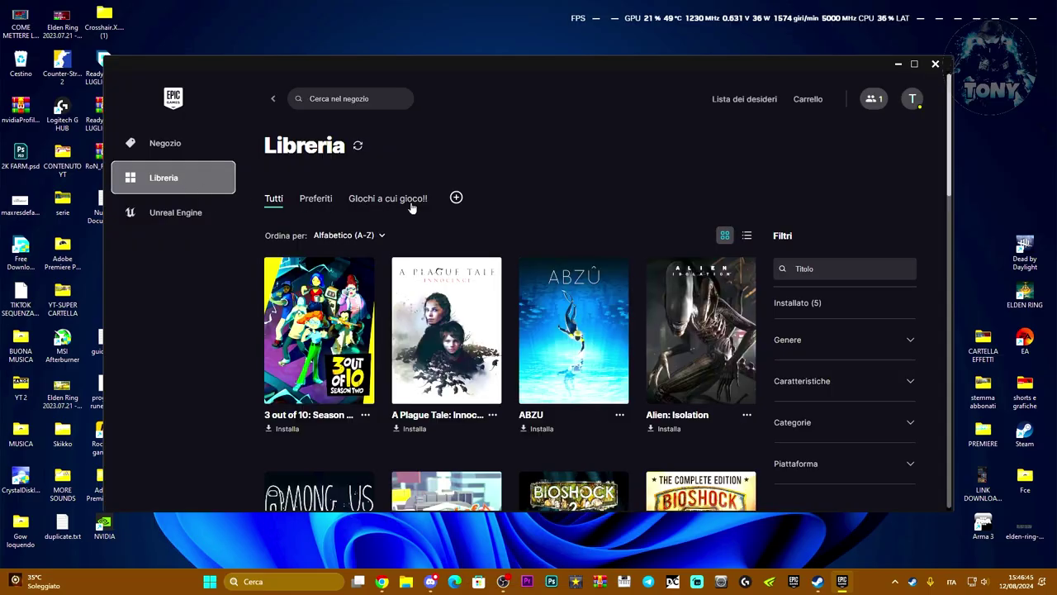
pyautogui.click(412, 202)
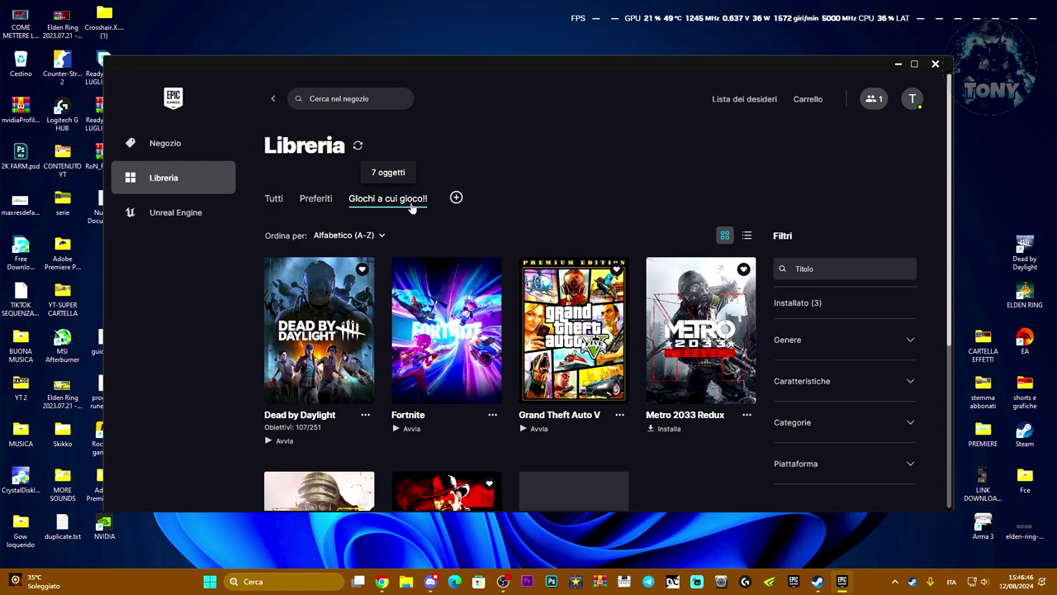
pyautogui.click(492, 415)
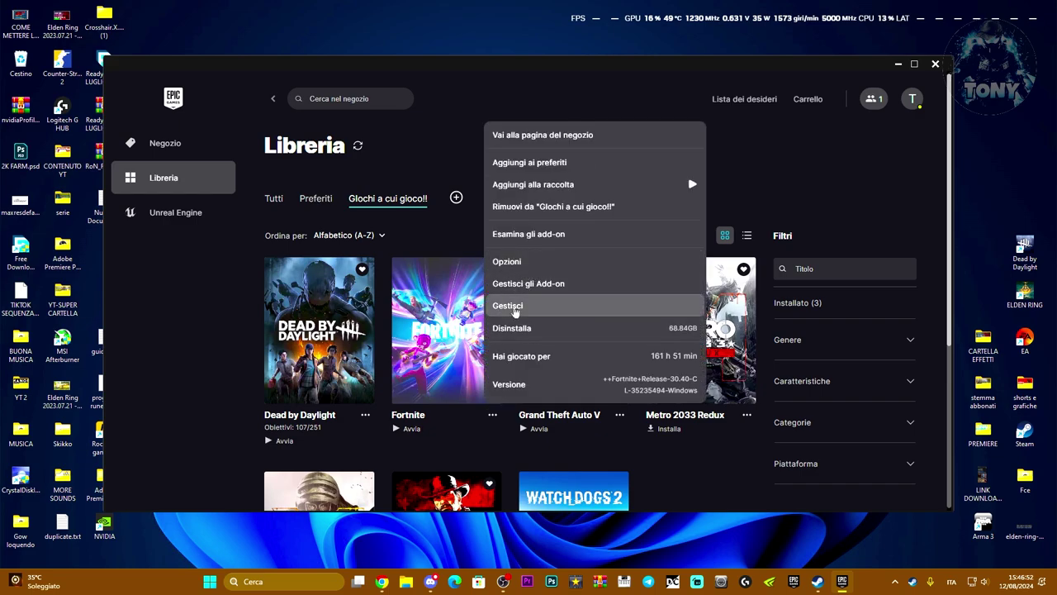
pyautogui.click(513, 306)
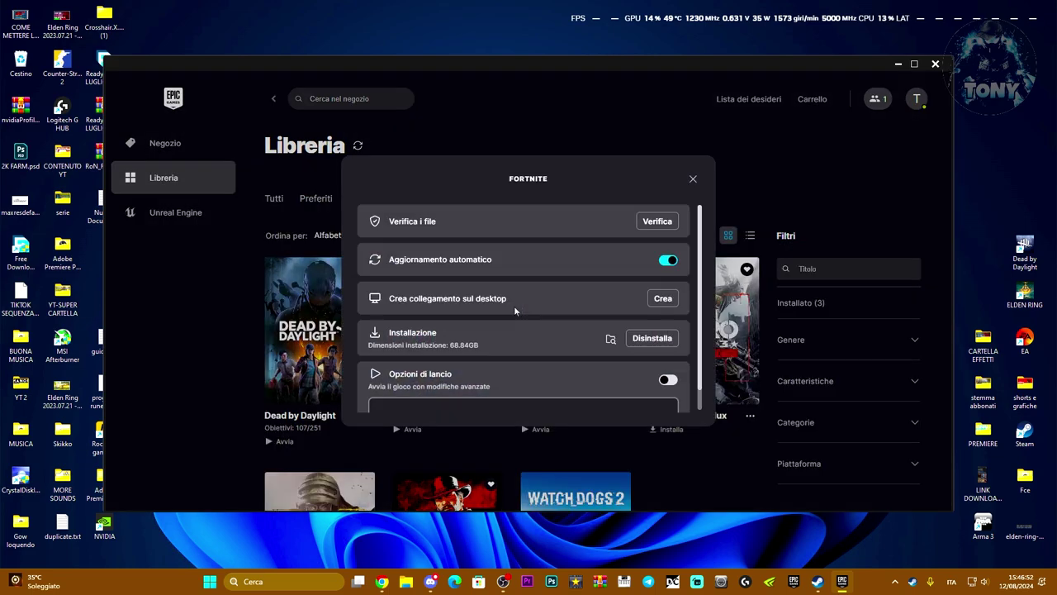
pyautogui.click(610, 338)
# Open the EasyAntiCheat folder inside FortniteGame\Binaries\Win64.
pyautogui.doubleClick(417, 258)
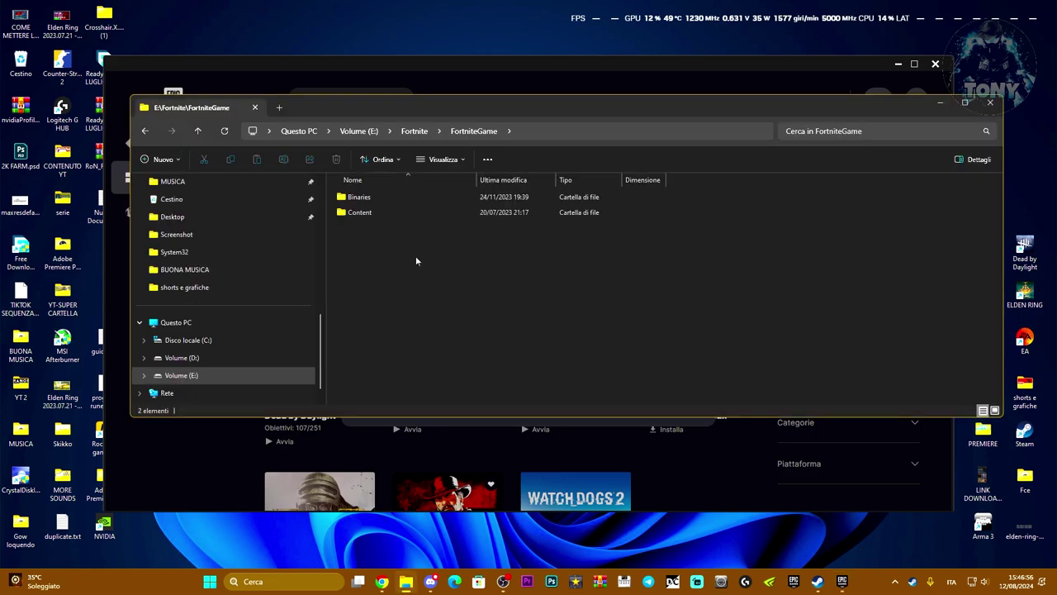
pyautogui.doubleClick(401, 198)
pyautogui.doubleClick(401, 212)
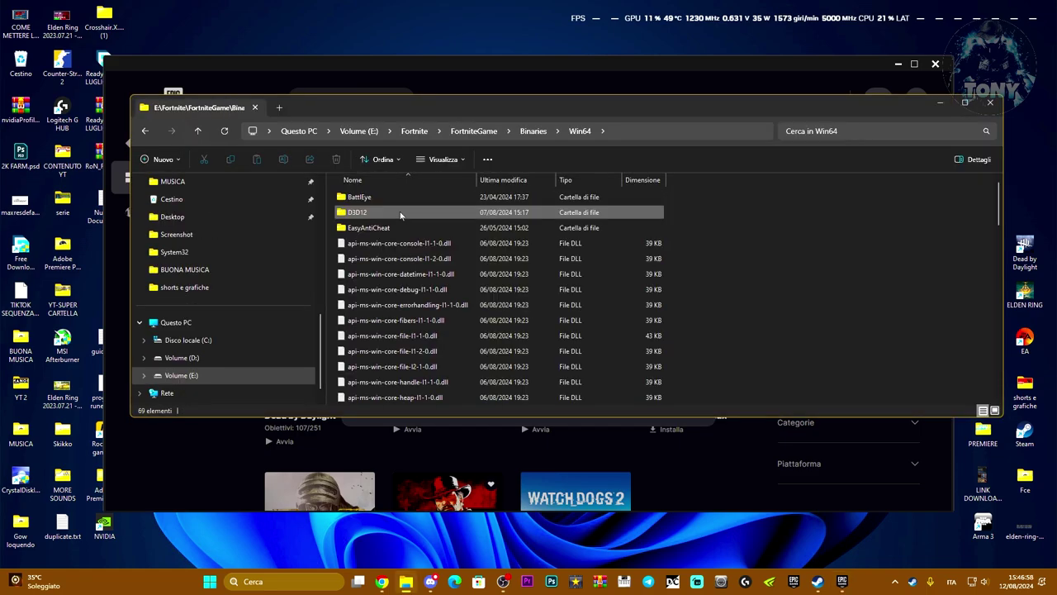
pyautogui.doubleClick(409, 227)
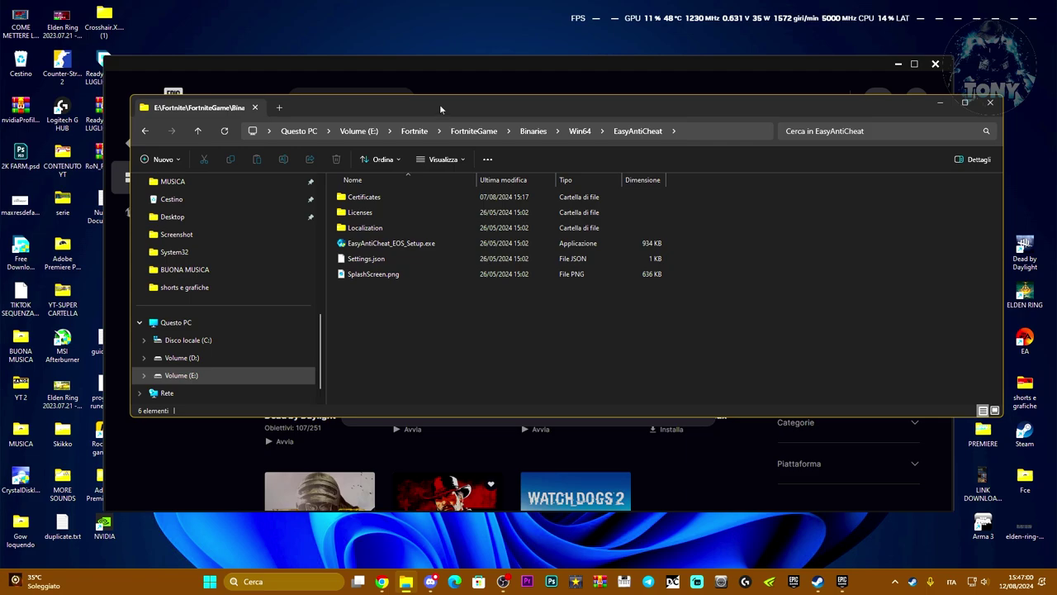
# Run EasyAntiCheat_EOS_Setup.exe from the EasyAntiCheat folder.
pyautogui.moveTo(439, 106); pyautogui.dragTo(545, 103)
pyautogui.click(554, 241)
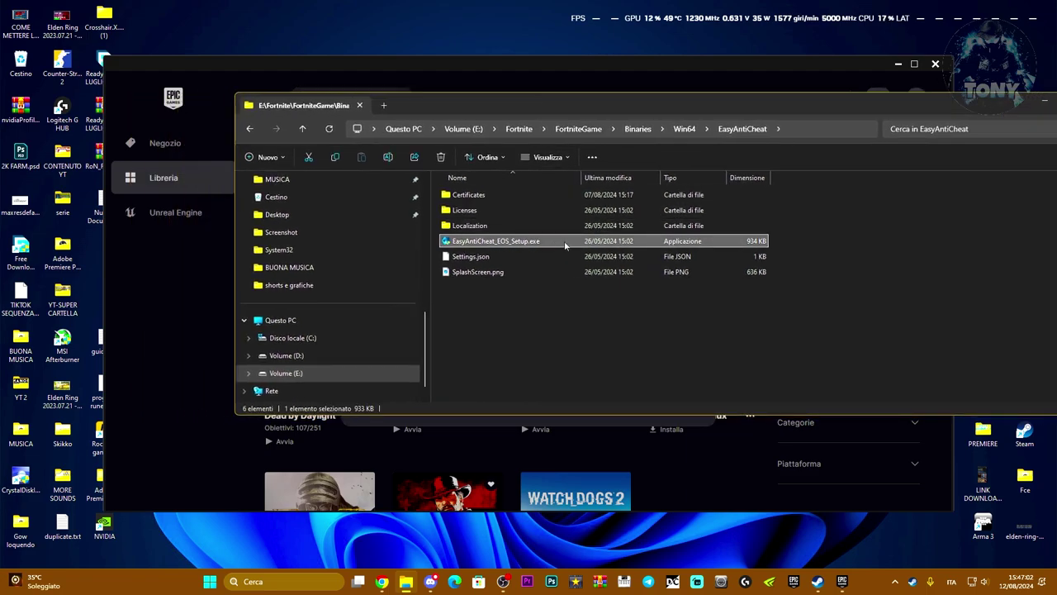
pyautogui.doubleClick(565, 243)
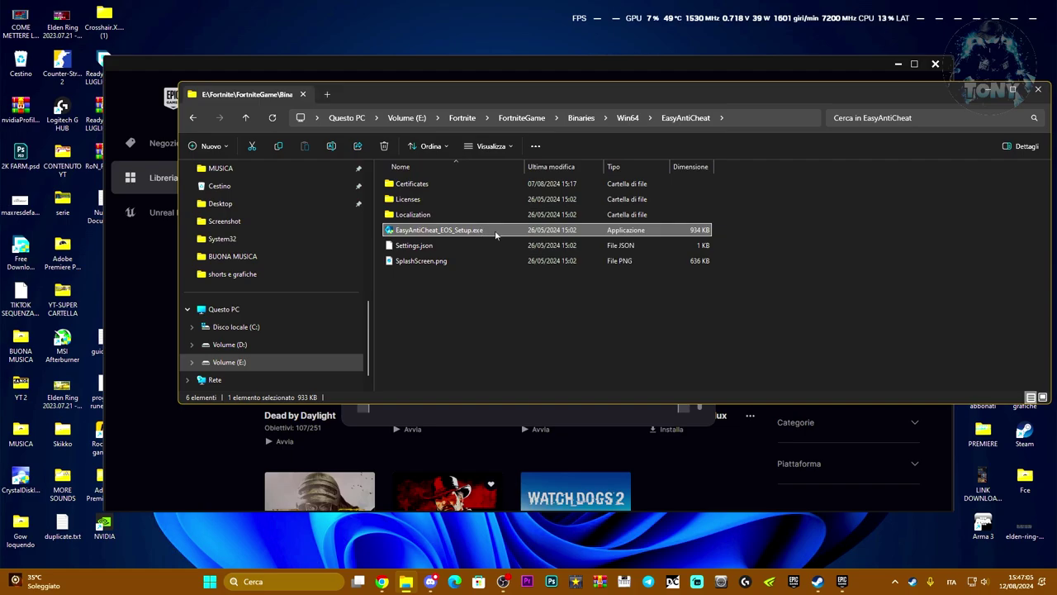
pyautogui.rightClick(497, 236)
pyautogui.click(542, 309)
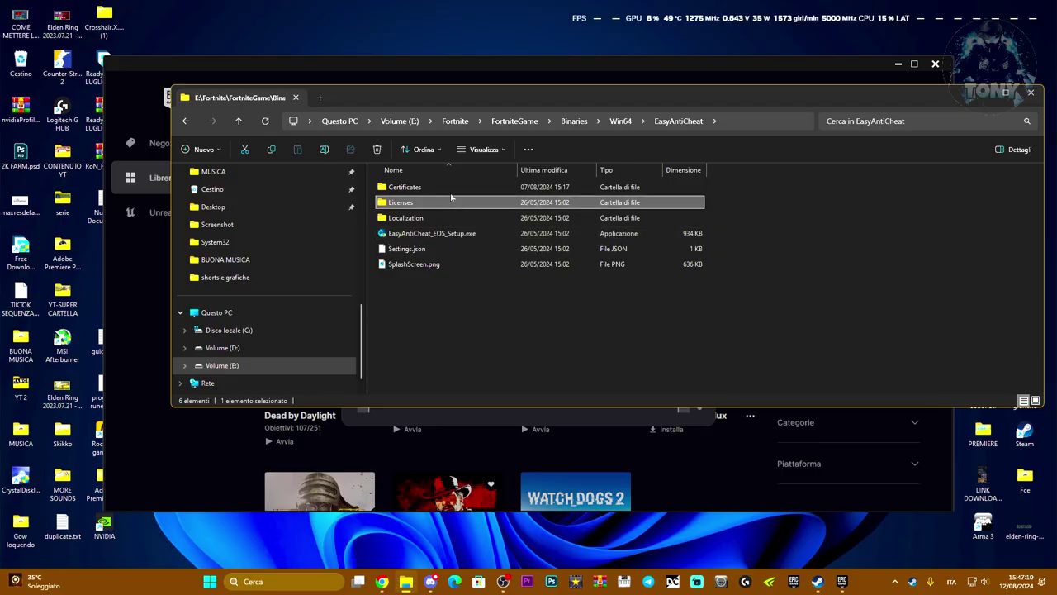
# Install the base.cer certificate from the Certificates folder with the default import settings and return to the EasyAntiCheat folder.
pyautogui.doubleClick(461, 192)
pyautogui.doubleClick(449, 203)
pyautogui.moveTo(161, 17); pyautogui.dragTo(785, 77)
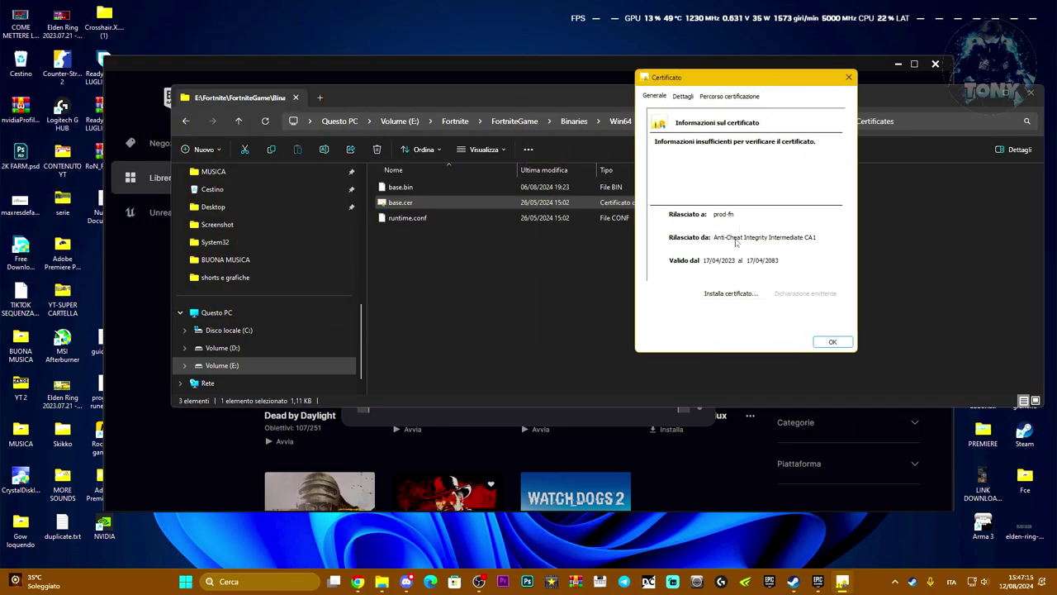
pyautogui.click(726, 294)
pyautogui.click(833, 347)
pyautogui.click(833, 347)
pyautogui.click(833, 346)
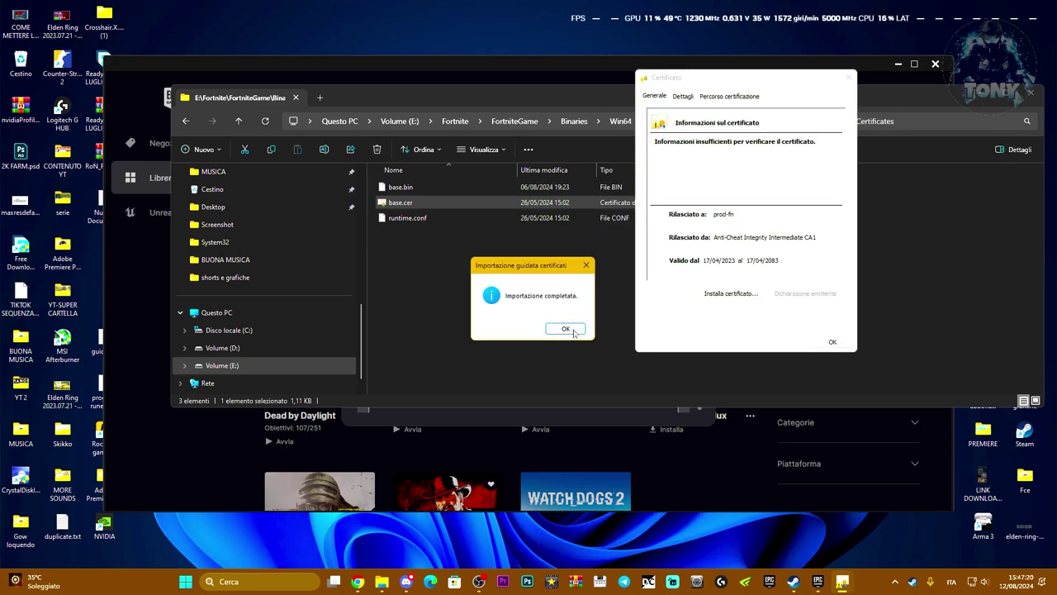
pyautogui.click(566, 329)
pyautogui.click(832, 341)
pyautogui.click(186, 121)
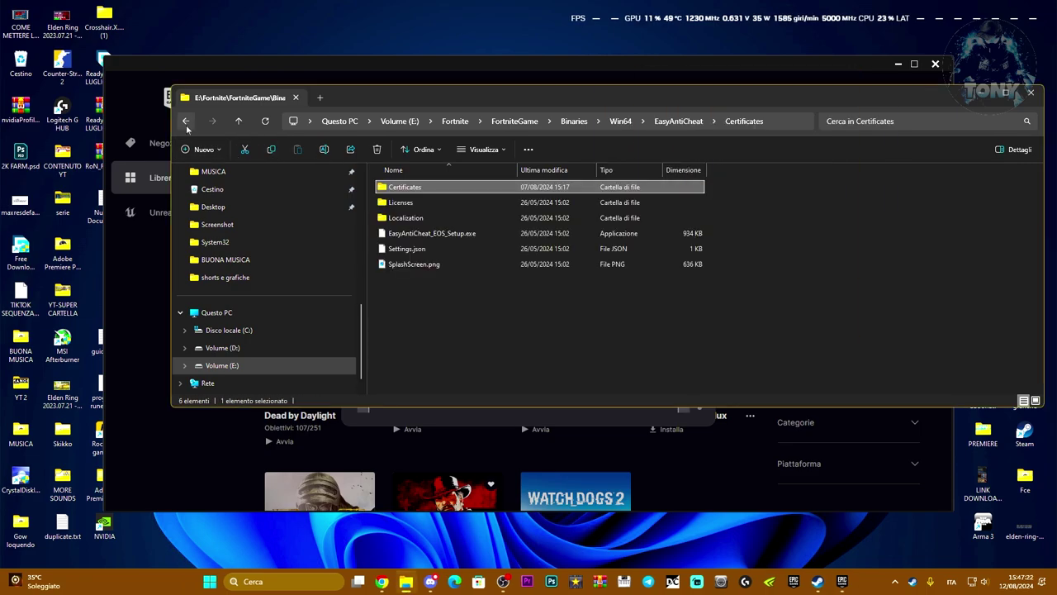
# Delete the EasyAntiCheat folder from Win64 and verify Fortnite's files in the Epic Games Launcher.
pyautogui.click(185, 121)
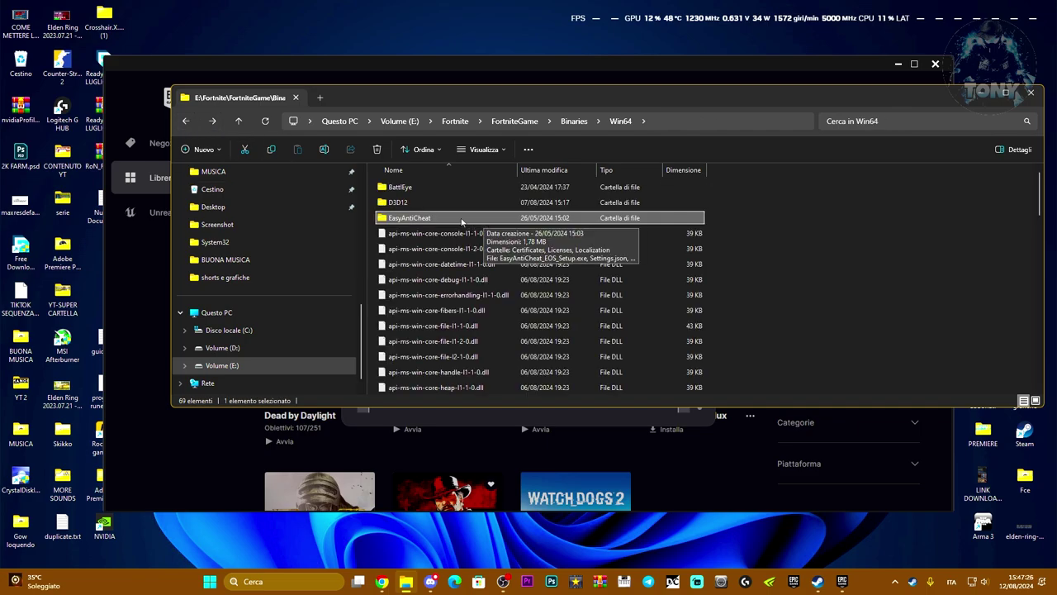
pyautogui.press('Delete')
pyautogui.moveTo(482, 97); pyautogui.dragTo(387, 97)
pyautogui.click(935, 91)
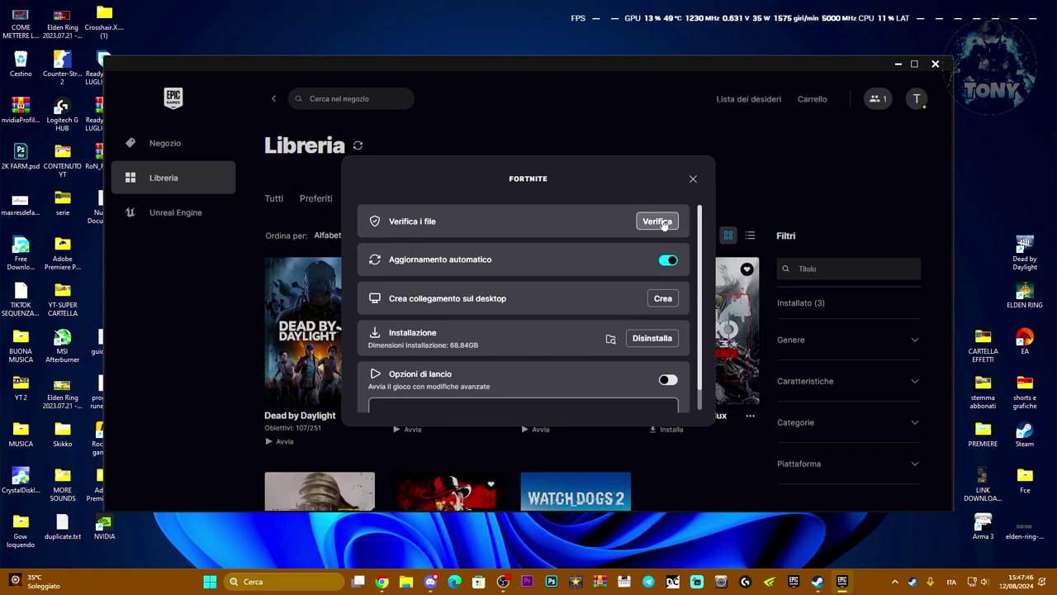
pyautogui.click(661, 221)
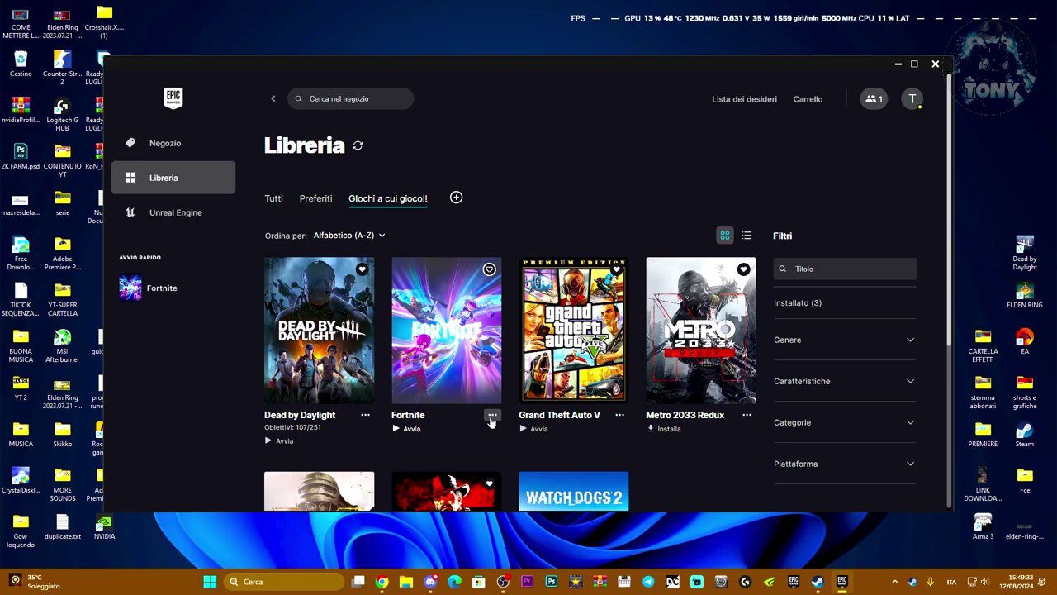
# Close the Epic Games Launcher and quit its background process.
pyautogui.click(936, 64)
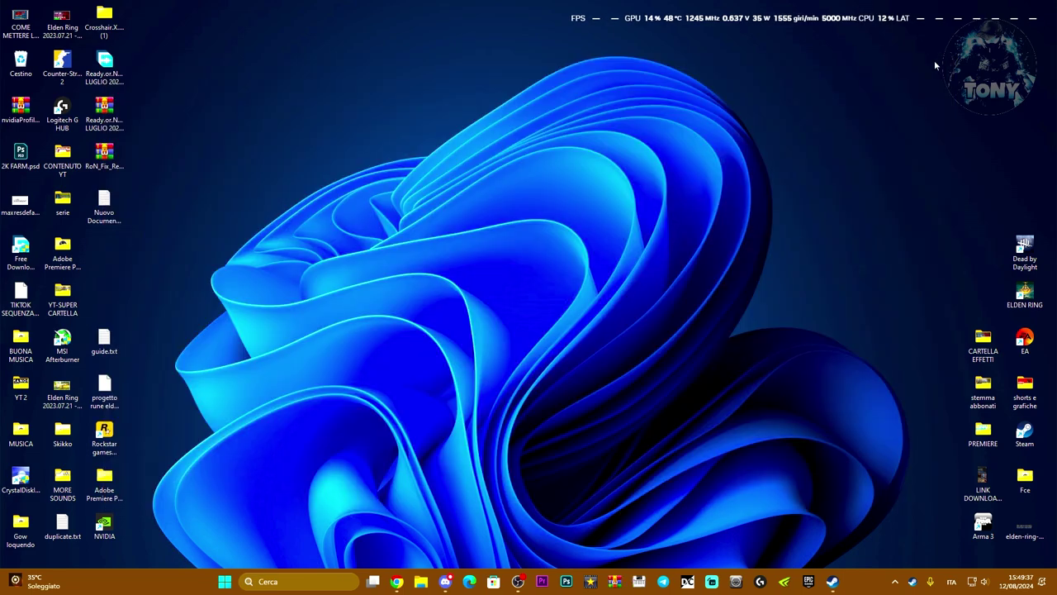
pyautogui.click(894, 582)
pyautogui.rightClick(916, 526)
pyautogui.click(934, 515)
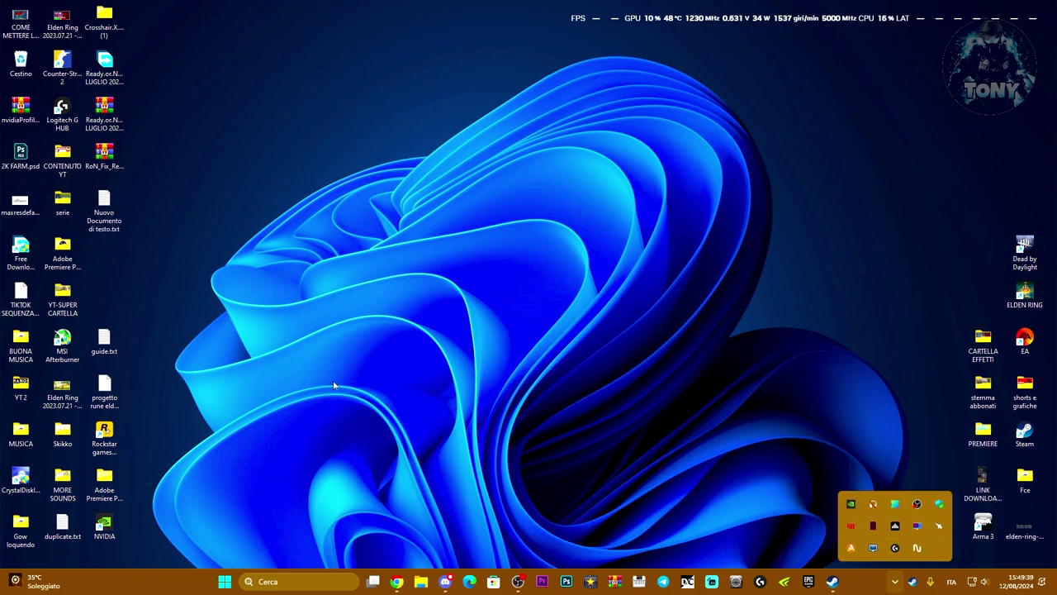
# Search Windows for Epic Games Launcher and relaunch it.
pyautogui.click(309, 582)
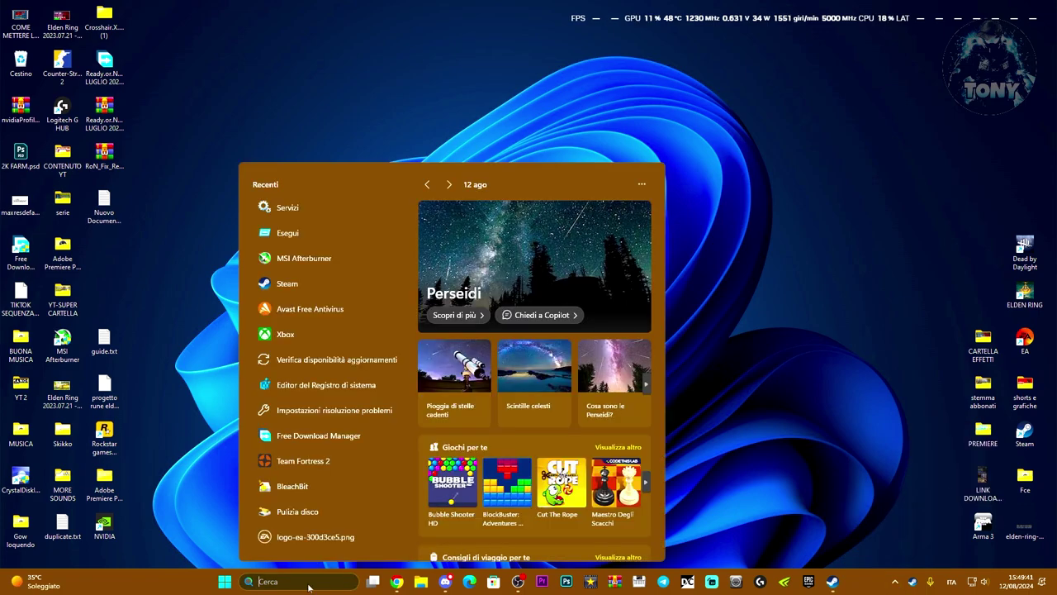
pyautogui.write('epic Games Launcher')
pyautogui.rightClick(307, 243)
pyautogui.click(363, 263)
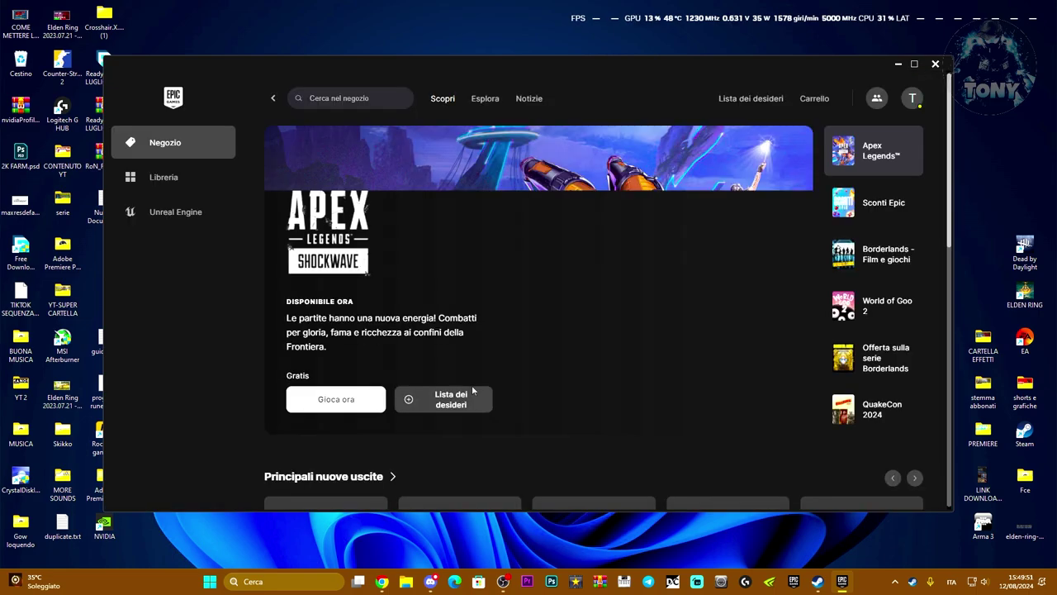
pyautogui.moveTo(541, 77); pyautogui.dragTo(546, 77)
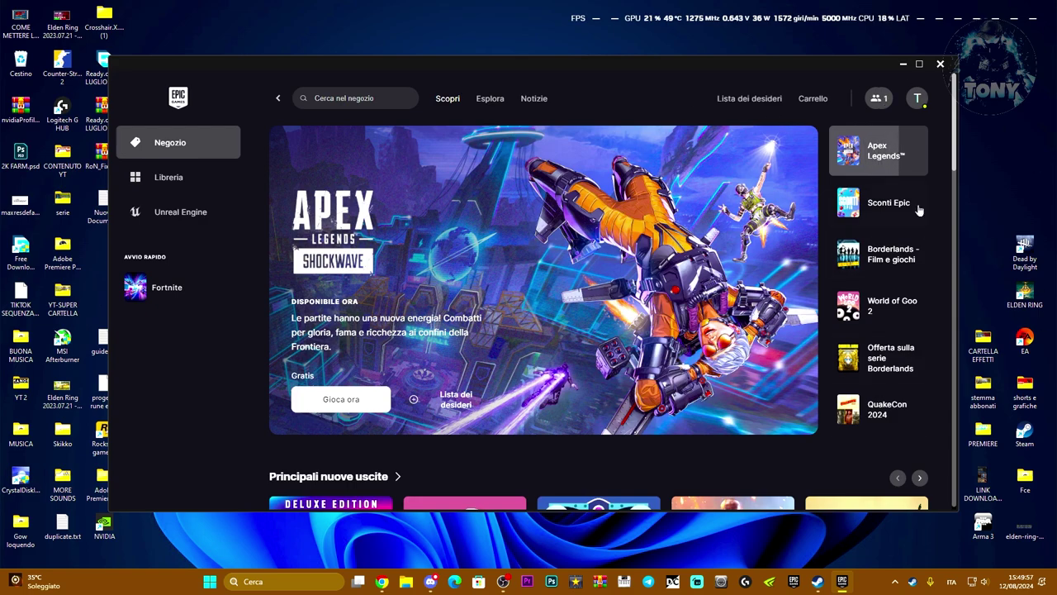
# Open the virus and threat protection settings in Windows Security and go to the exclusions (Esclusioni) page.
pyautogui.click(896, 580)
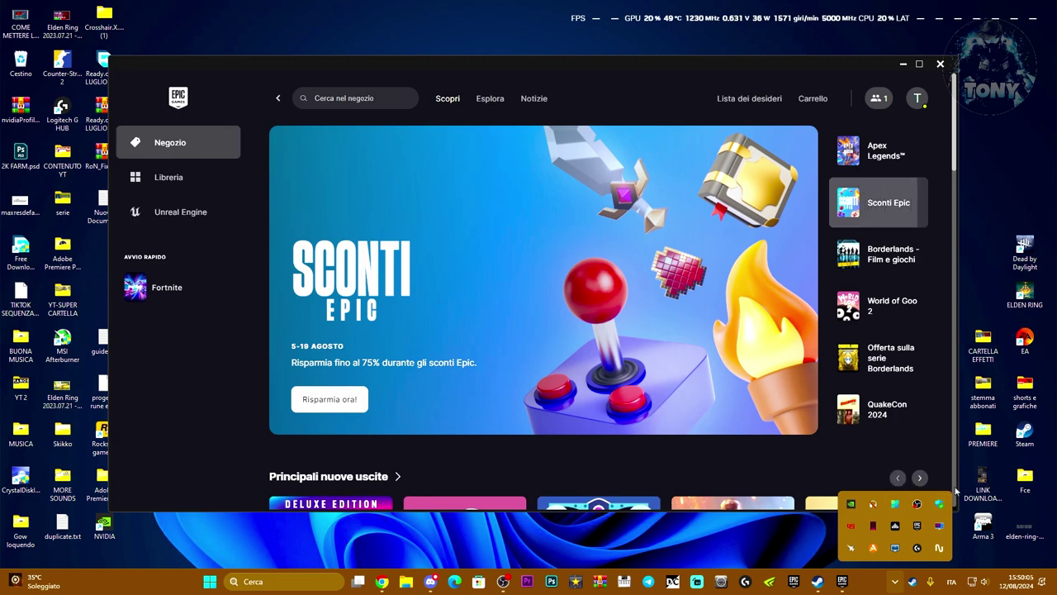
pyautogui.click(941, 505)
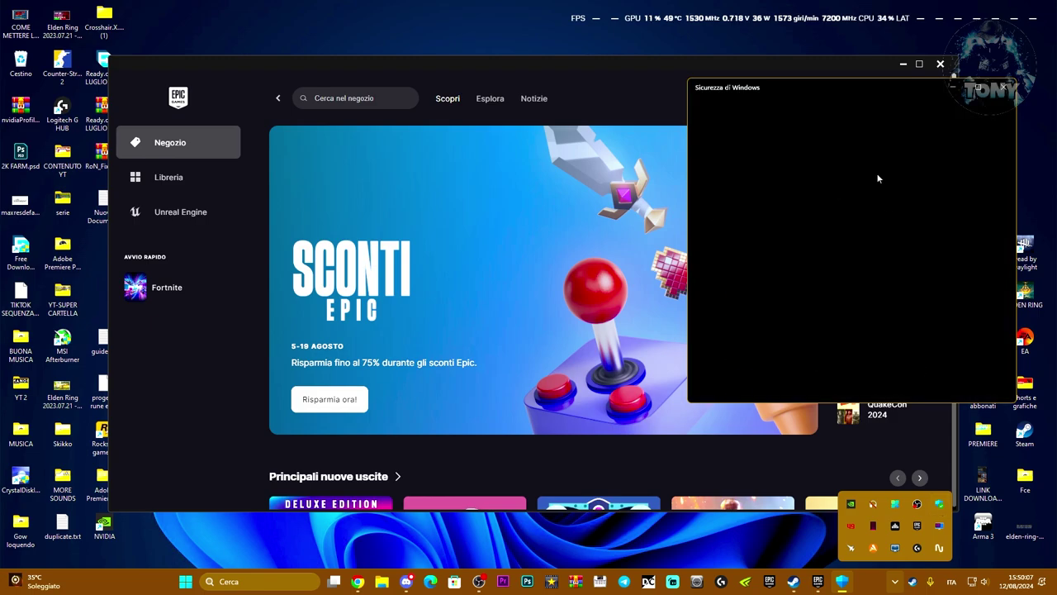
pyautogui.click(815, 252)
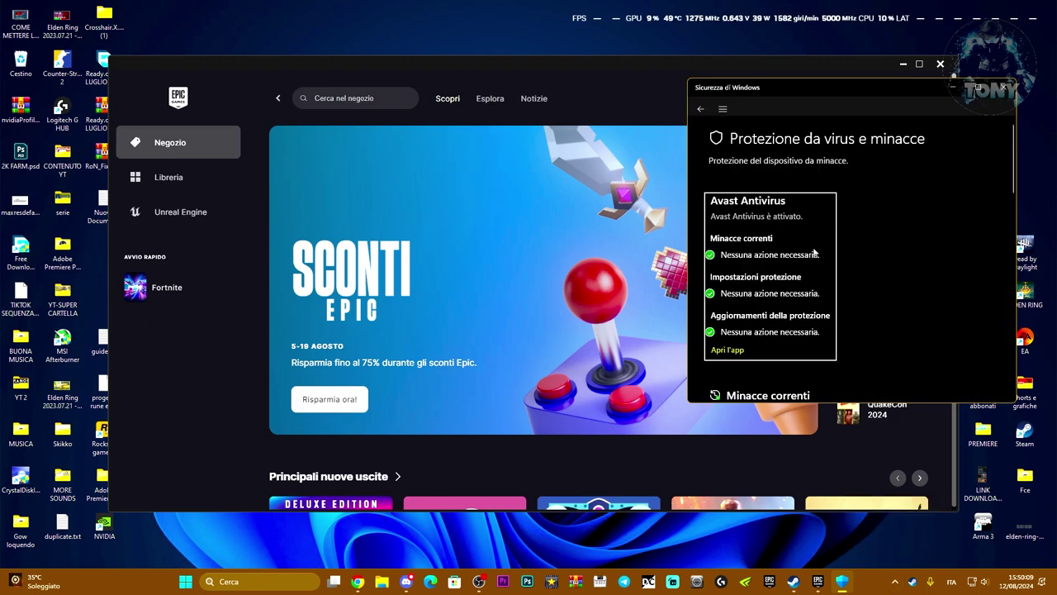
pyautogui.scroll(-10, 863, 312)
pyautogui.scroll(4, 865, 311)
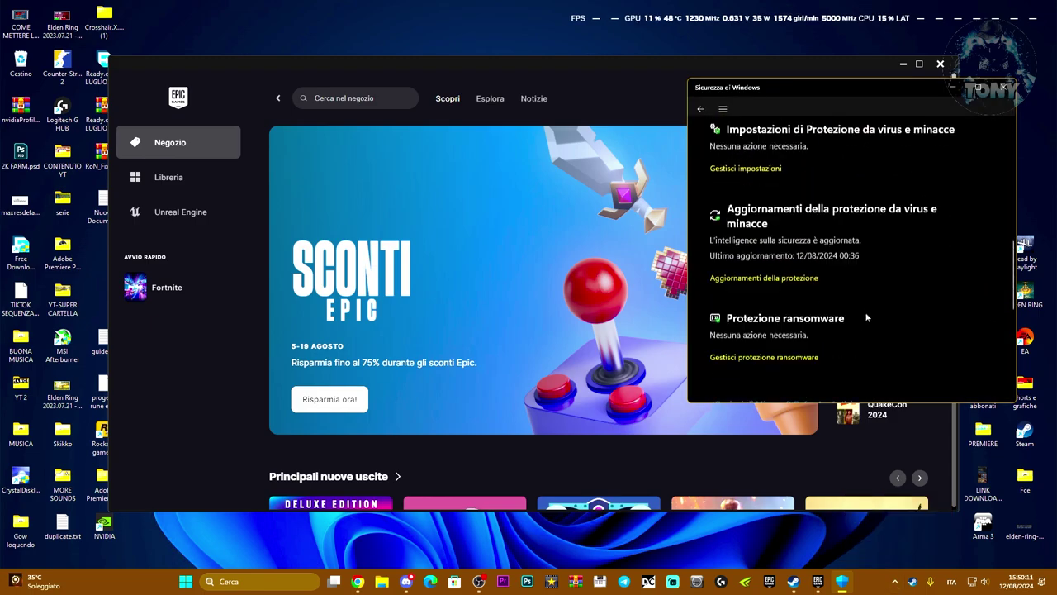
pyautogui.scroll(1, 864, 311)
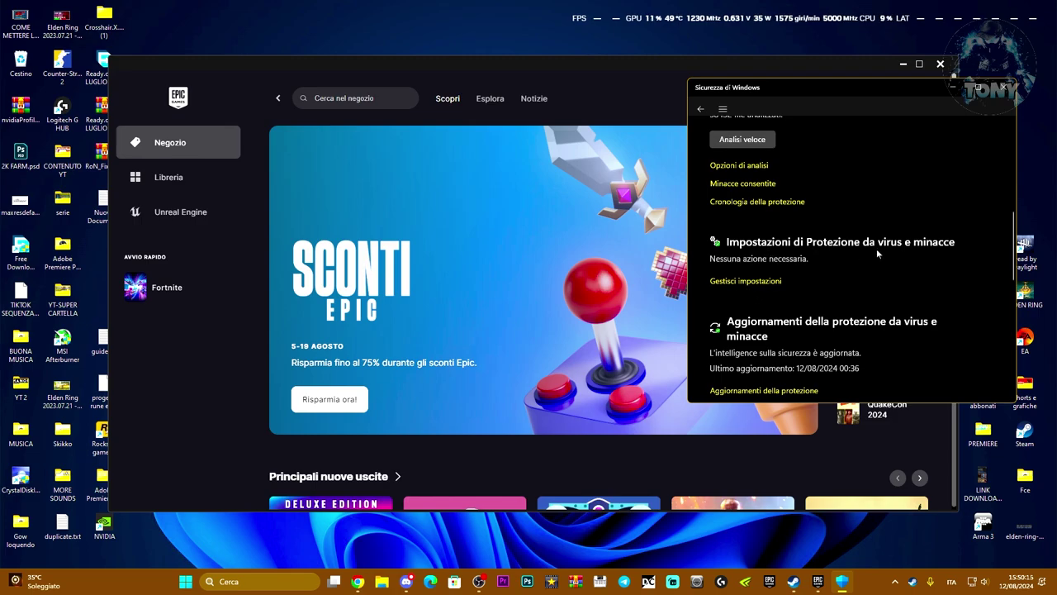
pyautogui.click(754, 281)
pyautogui.scroll(-10, 826, 351)
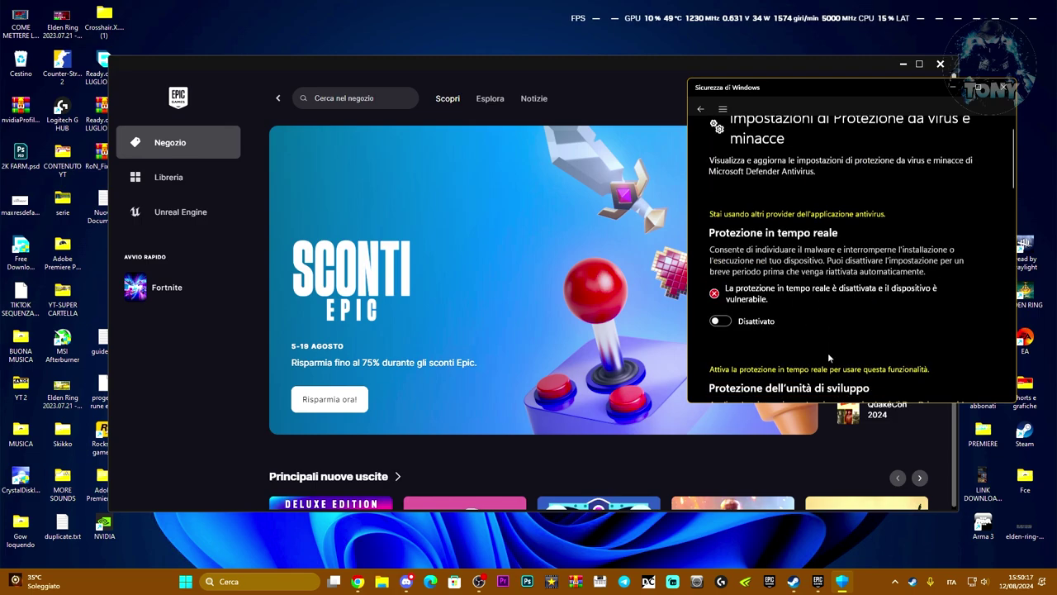
pyautogui.scroll(-5, 826, 354)
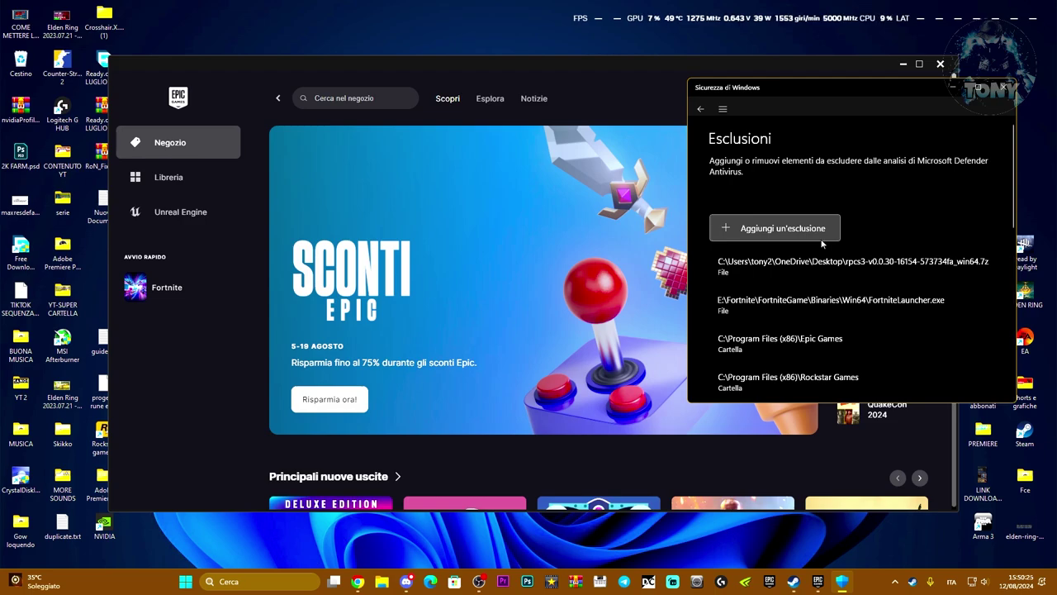
# Add the Fortnite folder on Volume (E:) as a folder exclusion, check the exclusions list and close Windows Security.
pyautogui.click(784, 239)
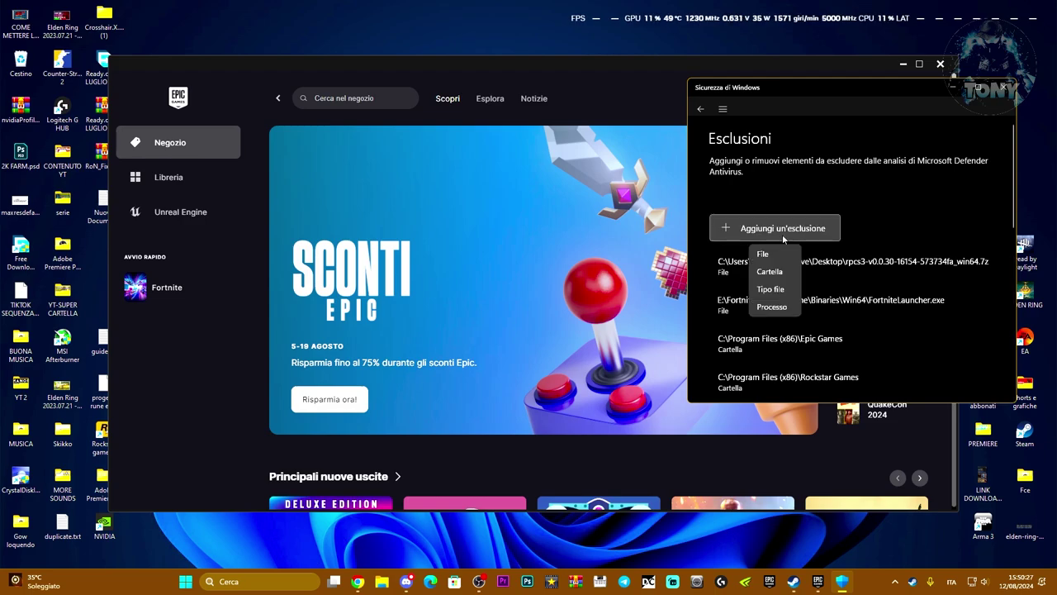
pyautogui.click(770, 276)
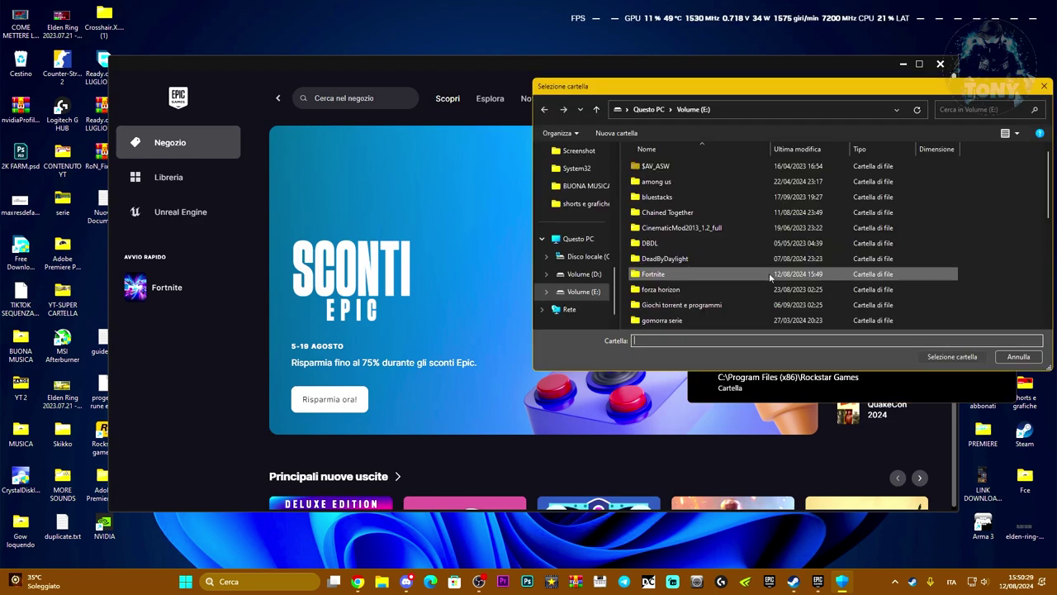
pyautogui.click(753, 275)
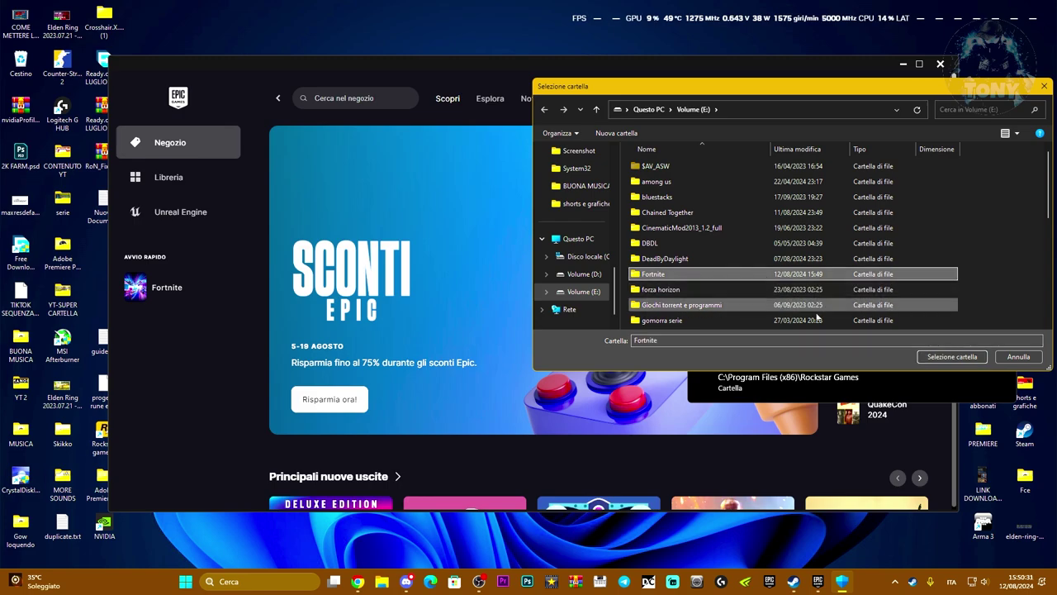
pyautogui.click(951, 356)
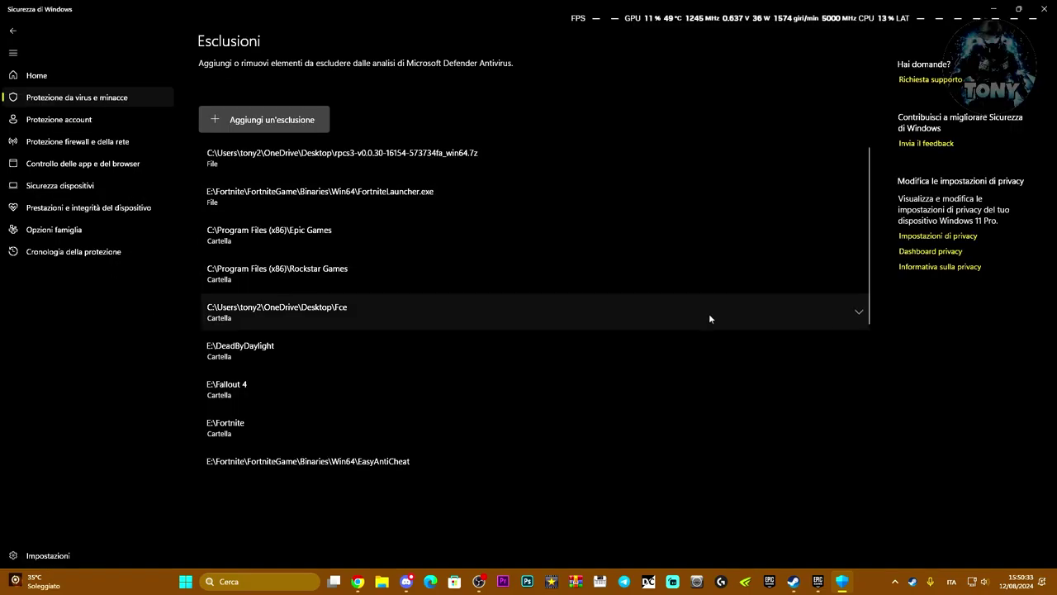
pyautogui.scroll(-10, 702, 322)
pyautogui.scroll(10, 698, 324)
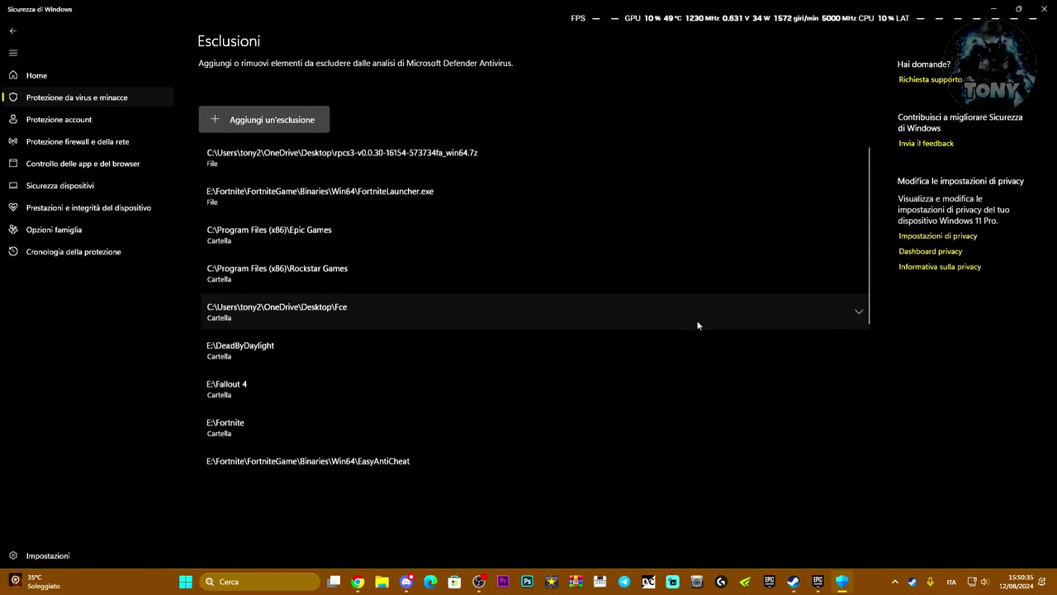
pyautogui.click(1044, 8)
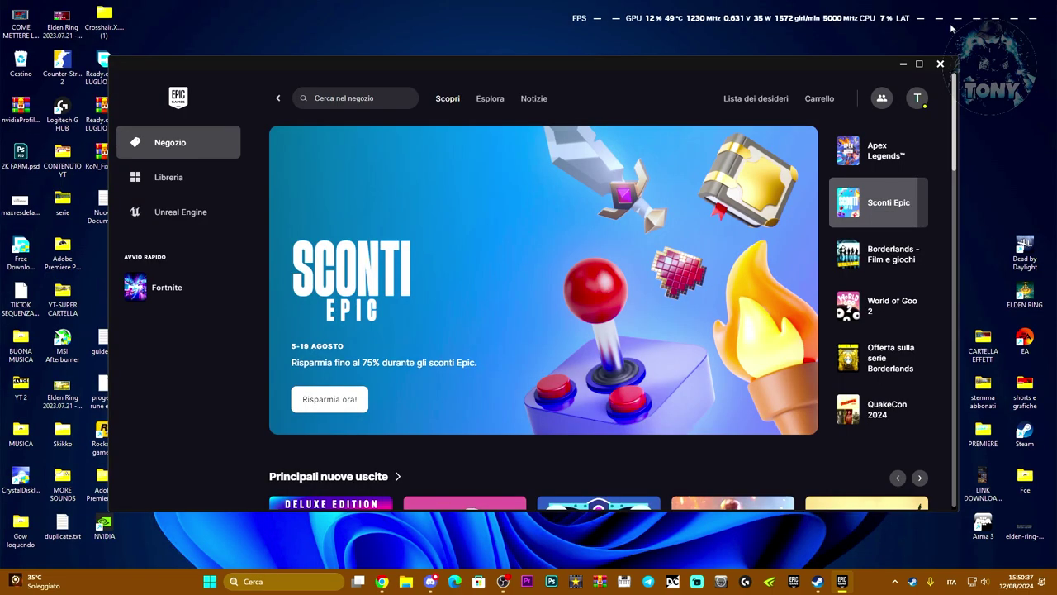
# Open the library in the Epic Games Launcher, view Fortnite's management options and launch Fortnite.
pyautogui.click(191, 178)
pyautogui.moveTo(533, 62); pyautogui.dragTo(563, 49)
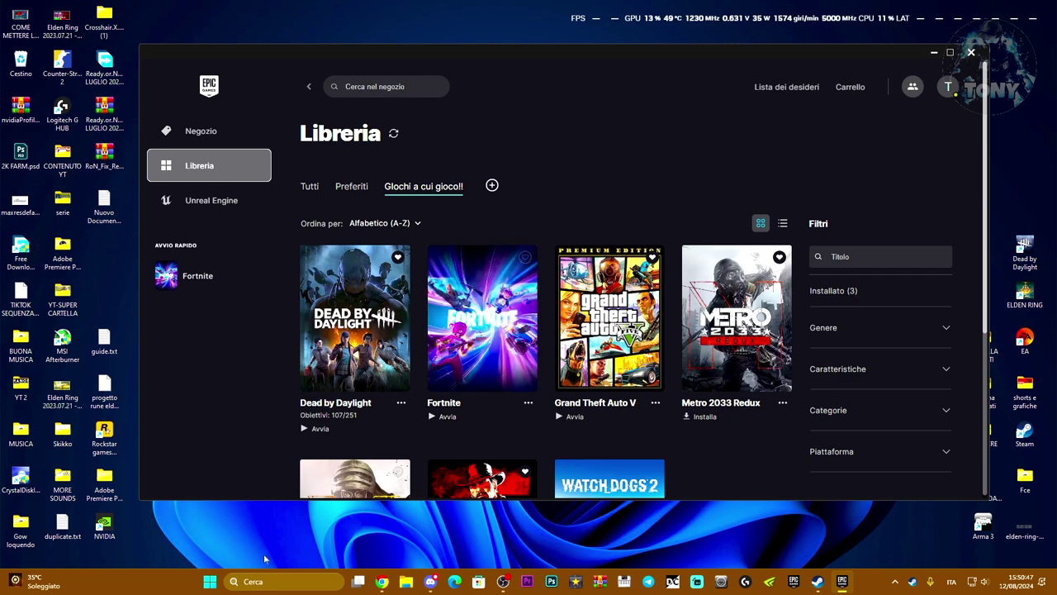
pyautogui.click(528, 402)
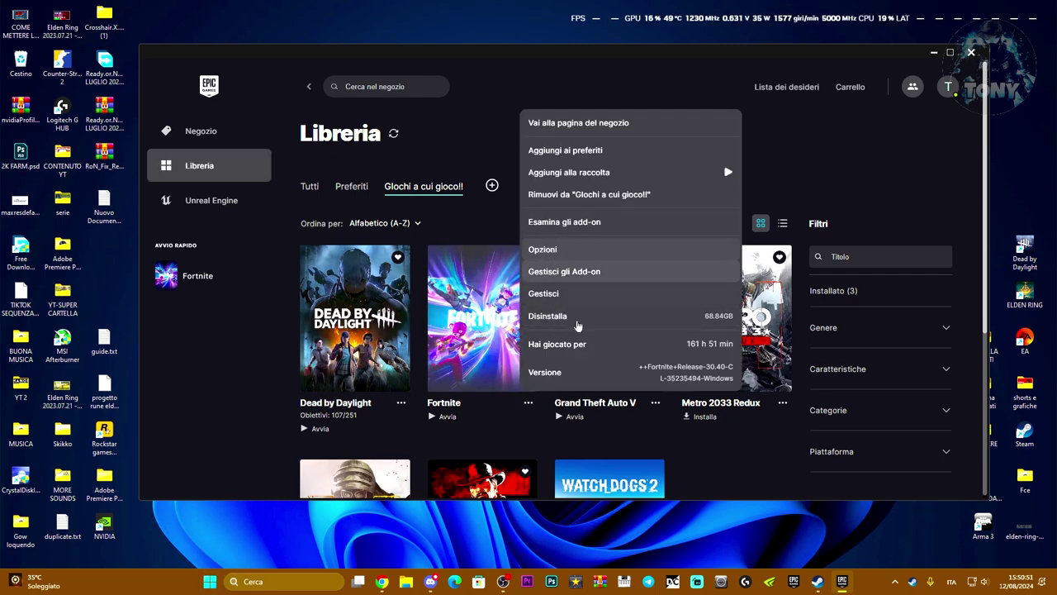
pyautogui.click(572, 442)
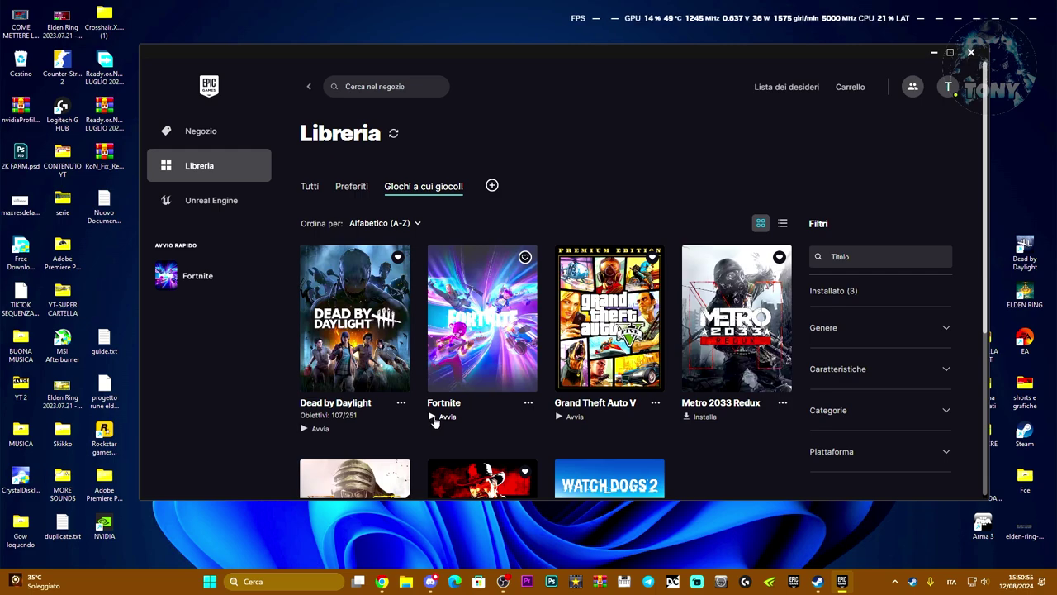
pyautogui.click(434, 418)
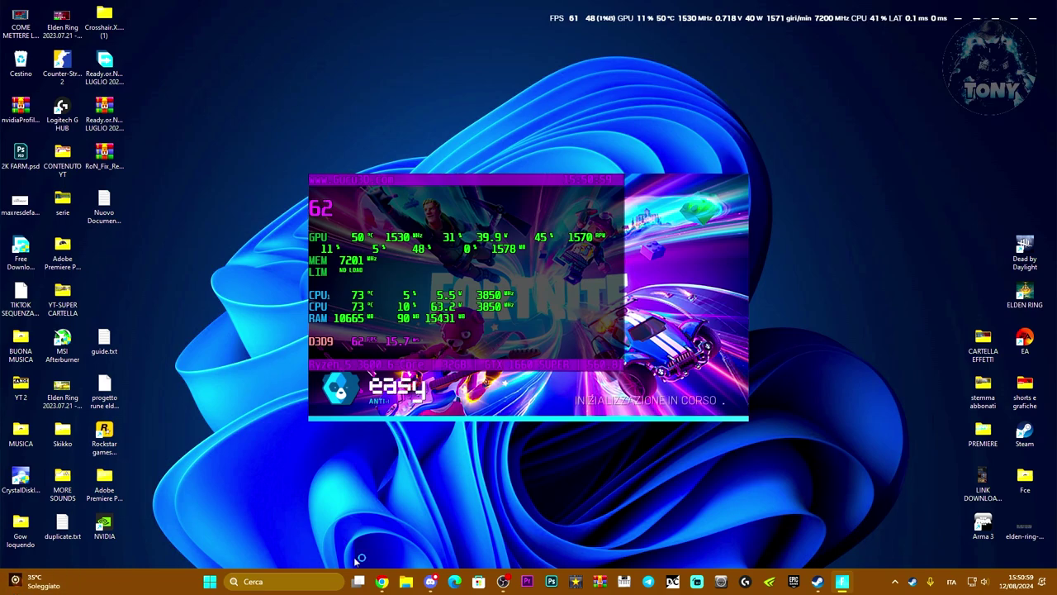
# Search Windows for servizi, open the Services console and find the Easy Anti-Cheat (Epic Online Services) entry.
pyautogui.click(293, 585)
pyautogui.write('servizi')
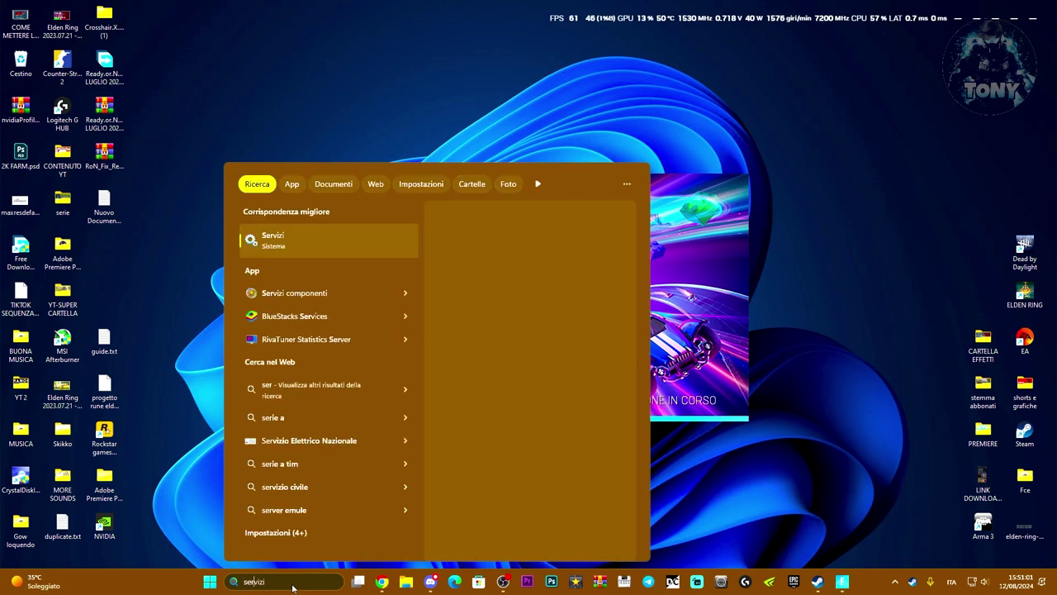
pyautogui.click(306, 246)
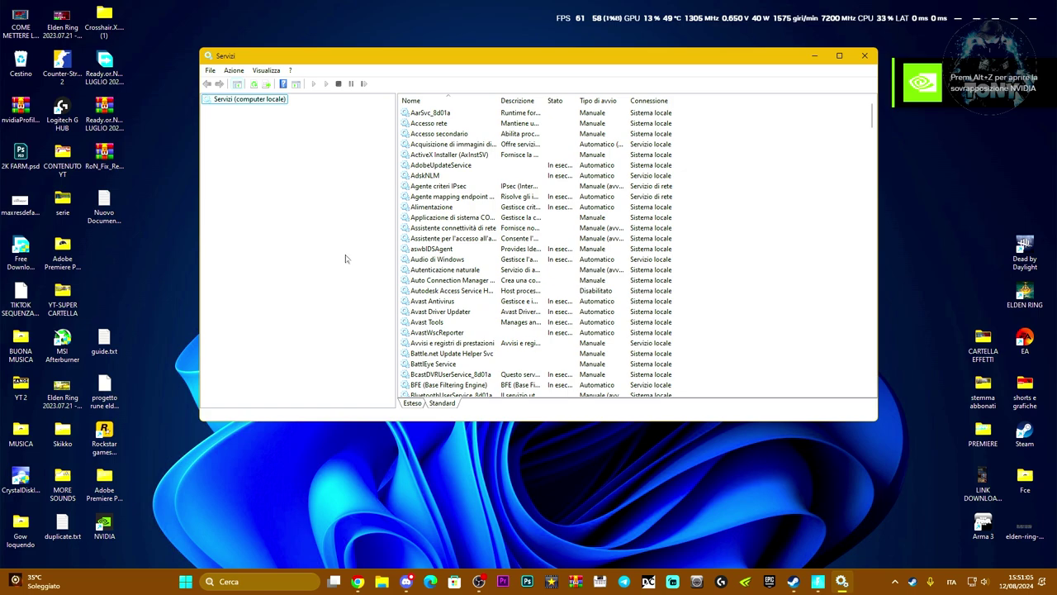
pyautogui.scroll(-3, 496, 273)
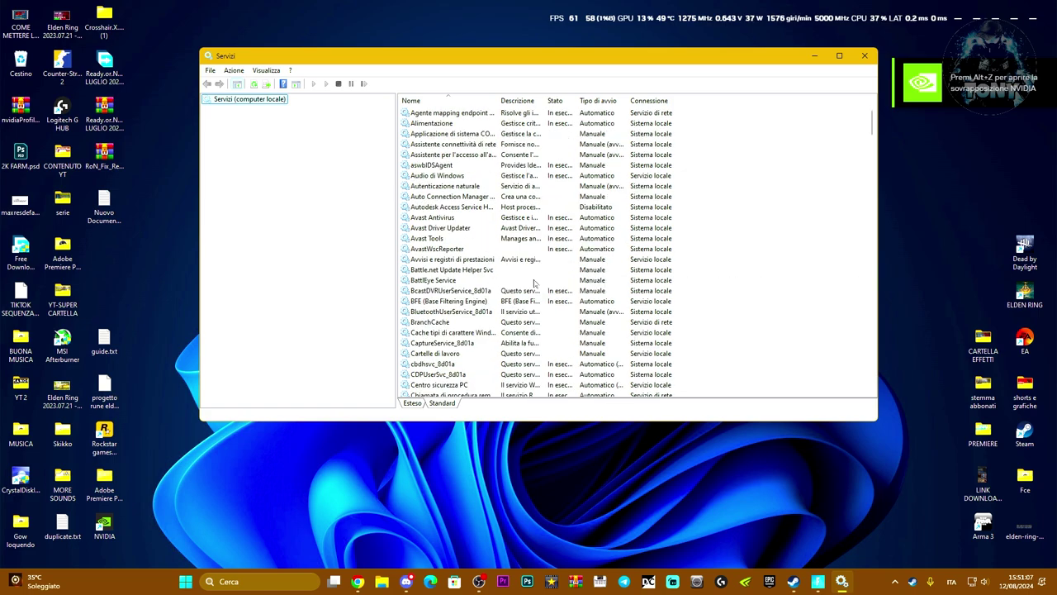
pyautogui.scroll(-5, 534, 283)
pyautogui.moveTo(626, 57); pyautogui.dragTo(289, 42)
pyautogui.scroll(-9, 248, 216)
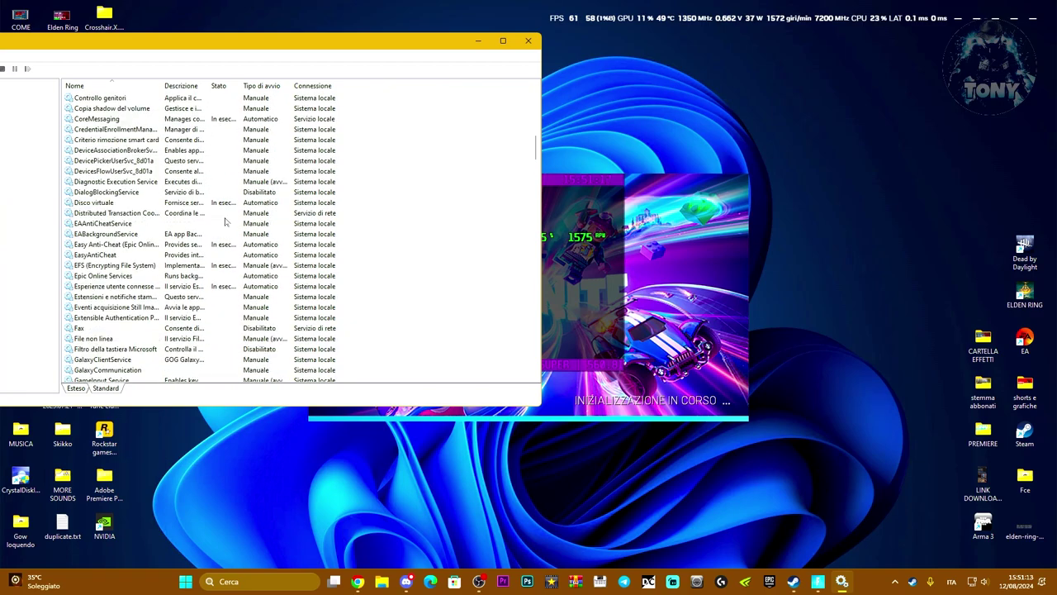
# Check the startup type and status in the Easy Anti-Cheat (Epic Online Services) service properties and close them.
pyautogui.click(126, 245)
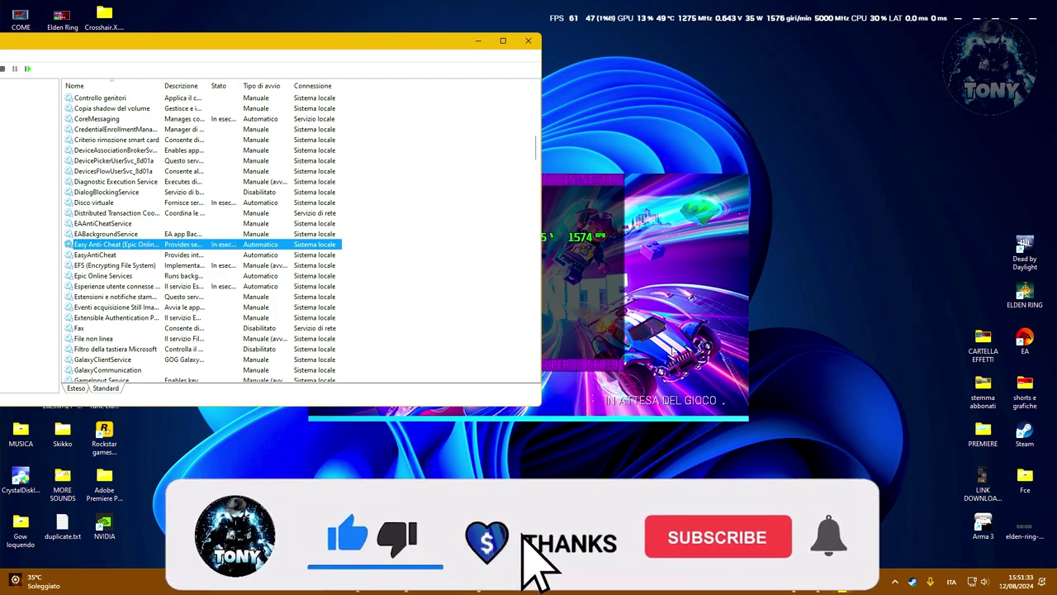
pyautogui.doubleClick(142, 245)
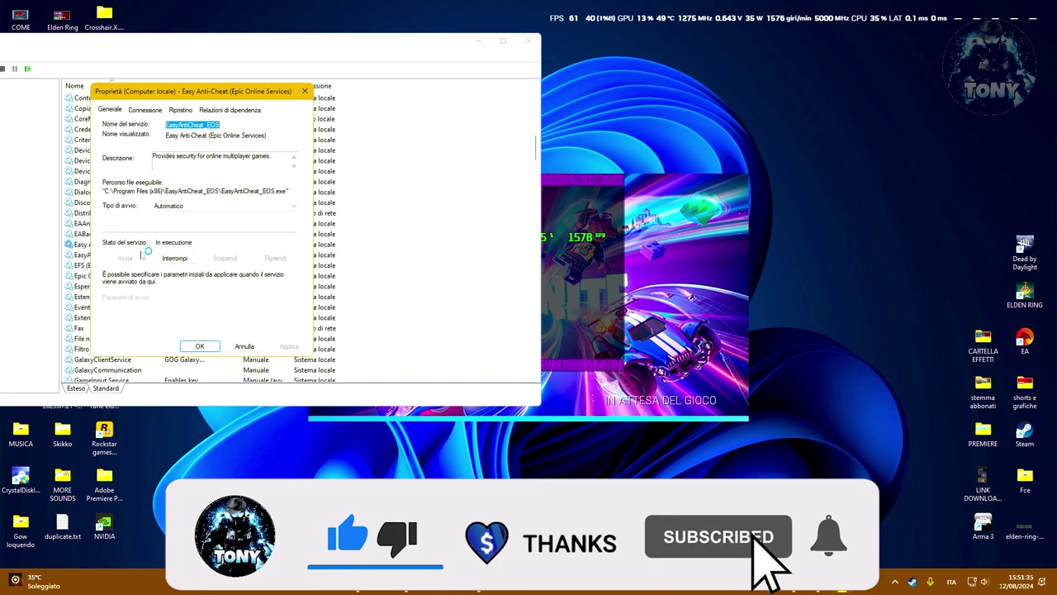
pyautogui.moveTo(214, 92); pyautogui.dragTo(378, 68)
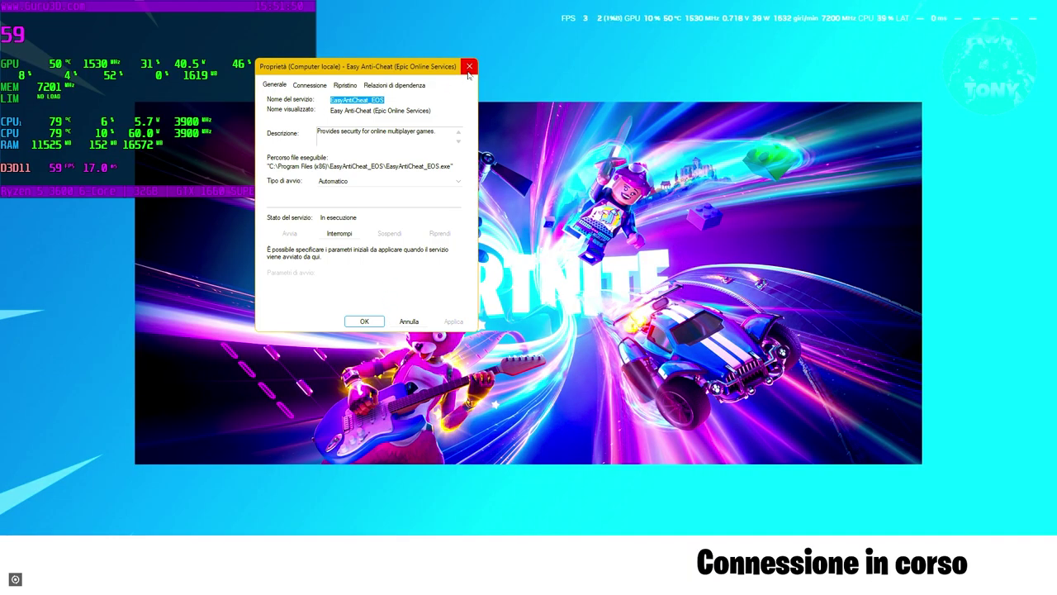
pyautogui.click(468, 71)
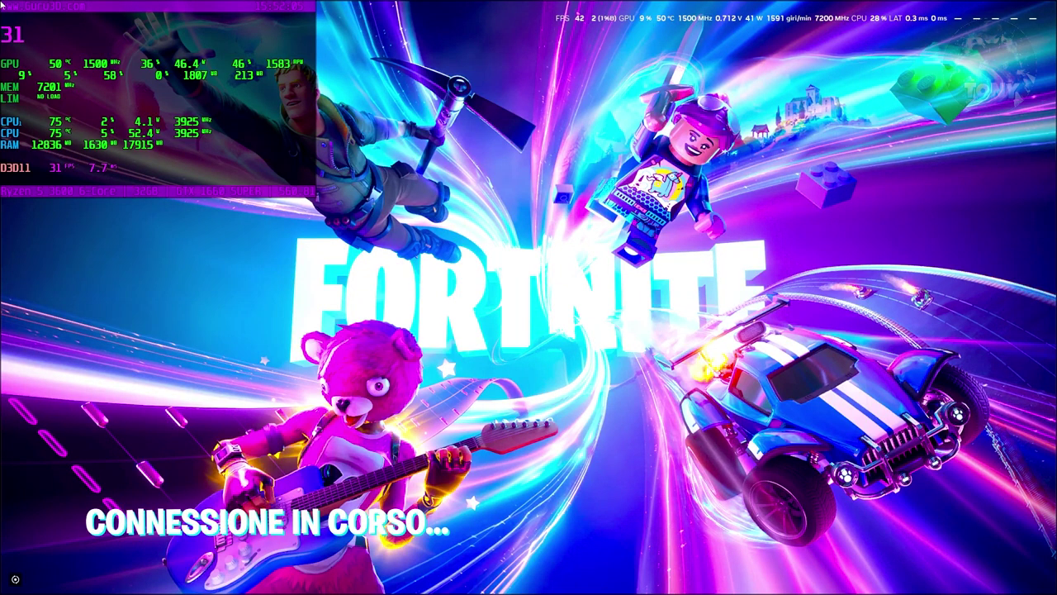
# Switch from Fortnite to the OBS window.
pyautogui.press('super')
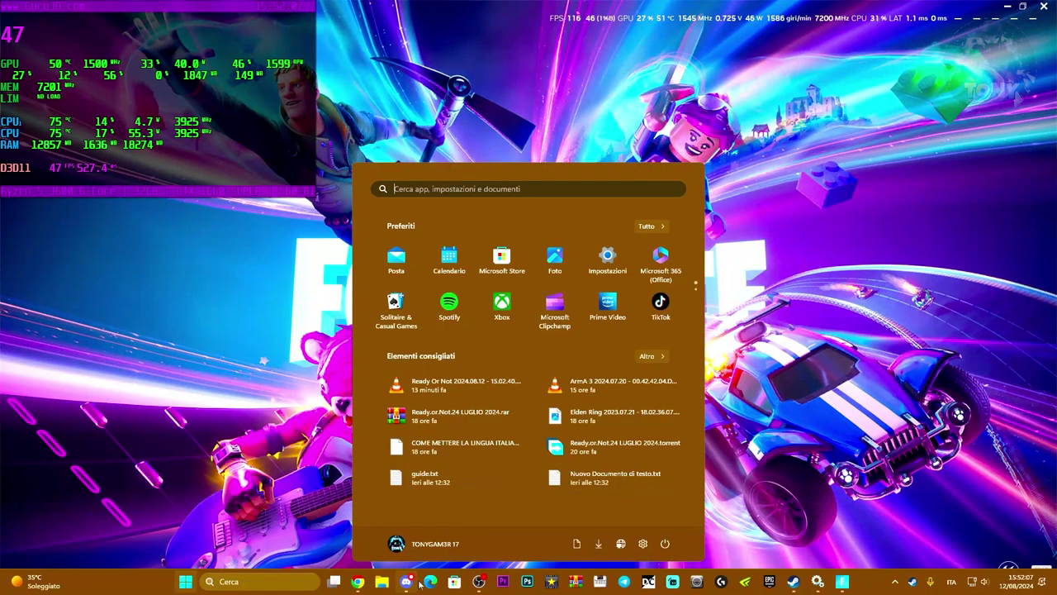
pyautogui.click(478, 582)
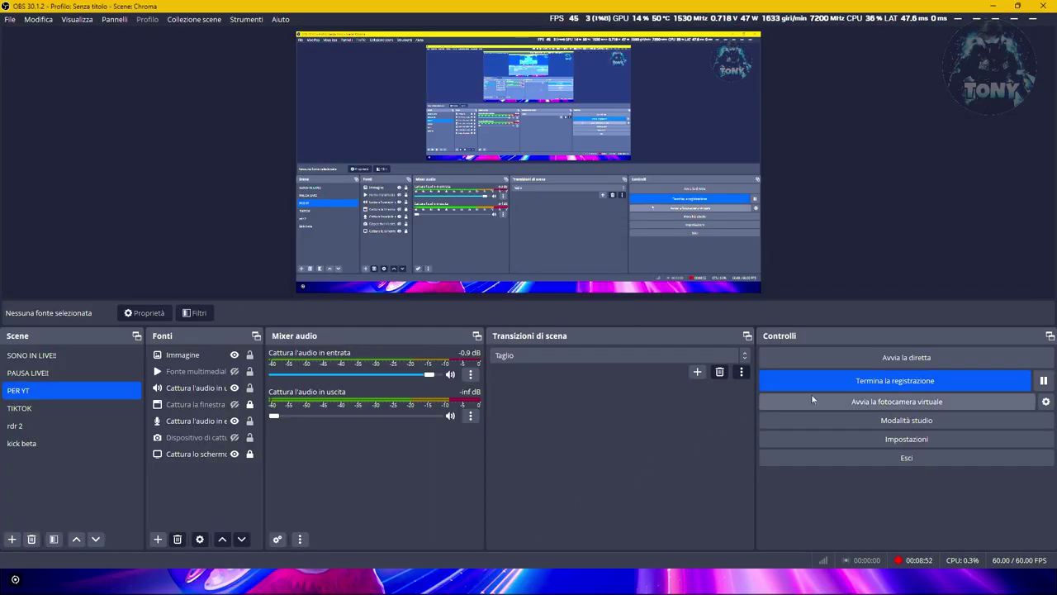